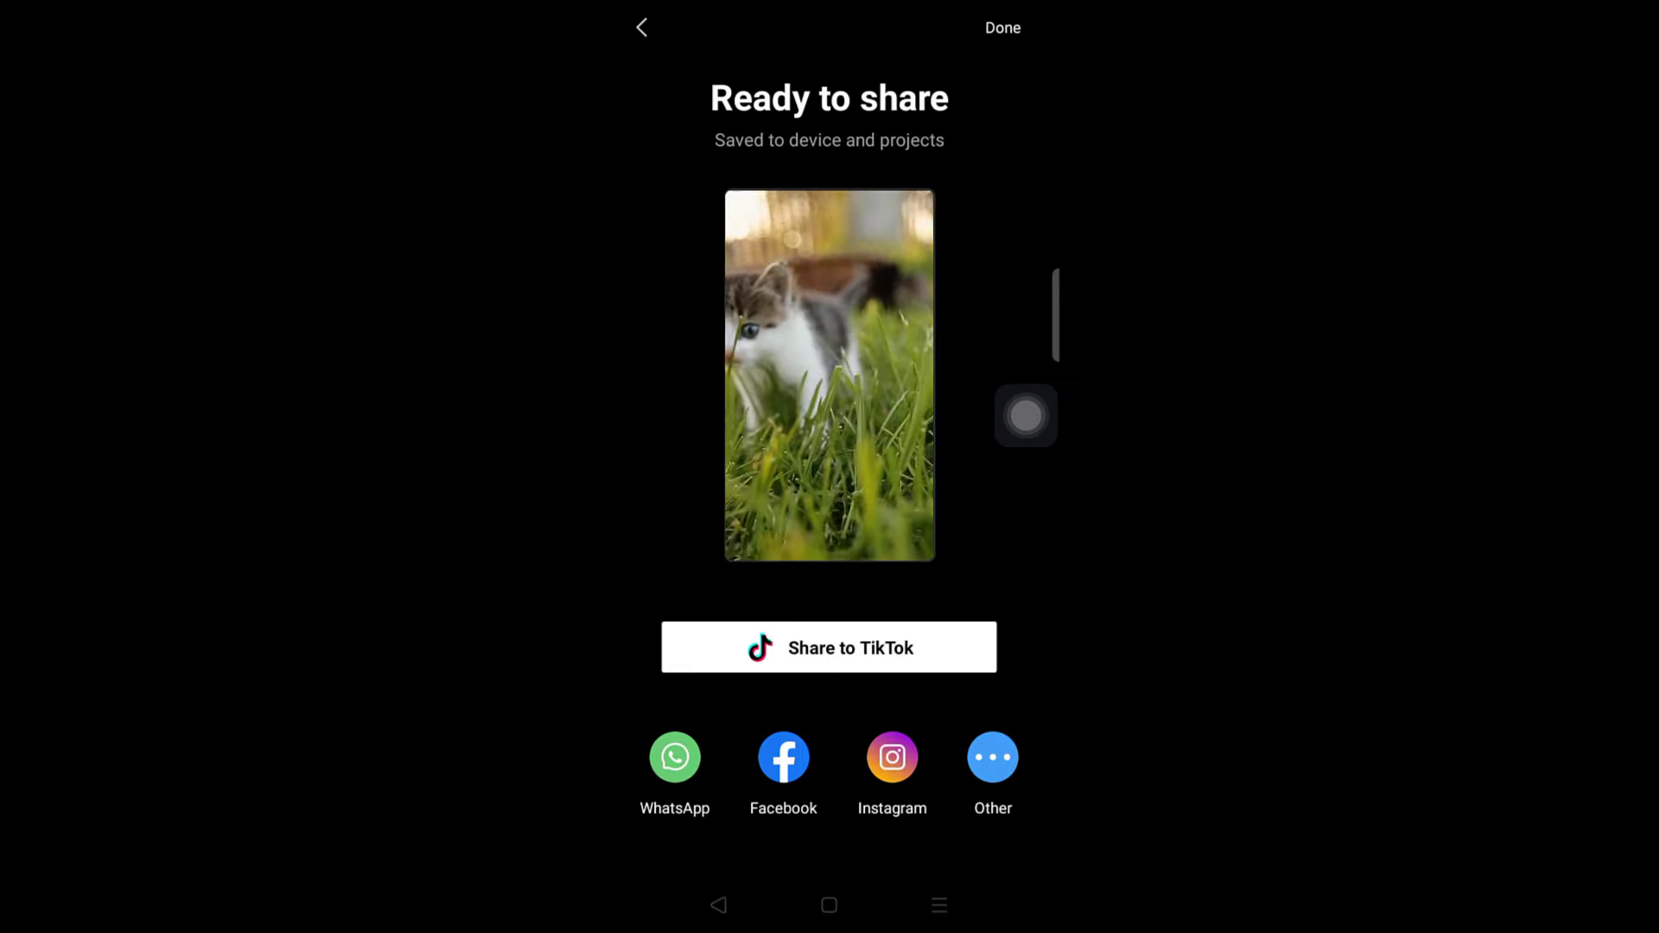
Create a new CapCut project containing the 25-second kitten-in-grass clip.
left_click(829, 279)
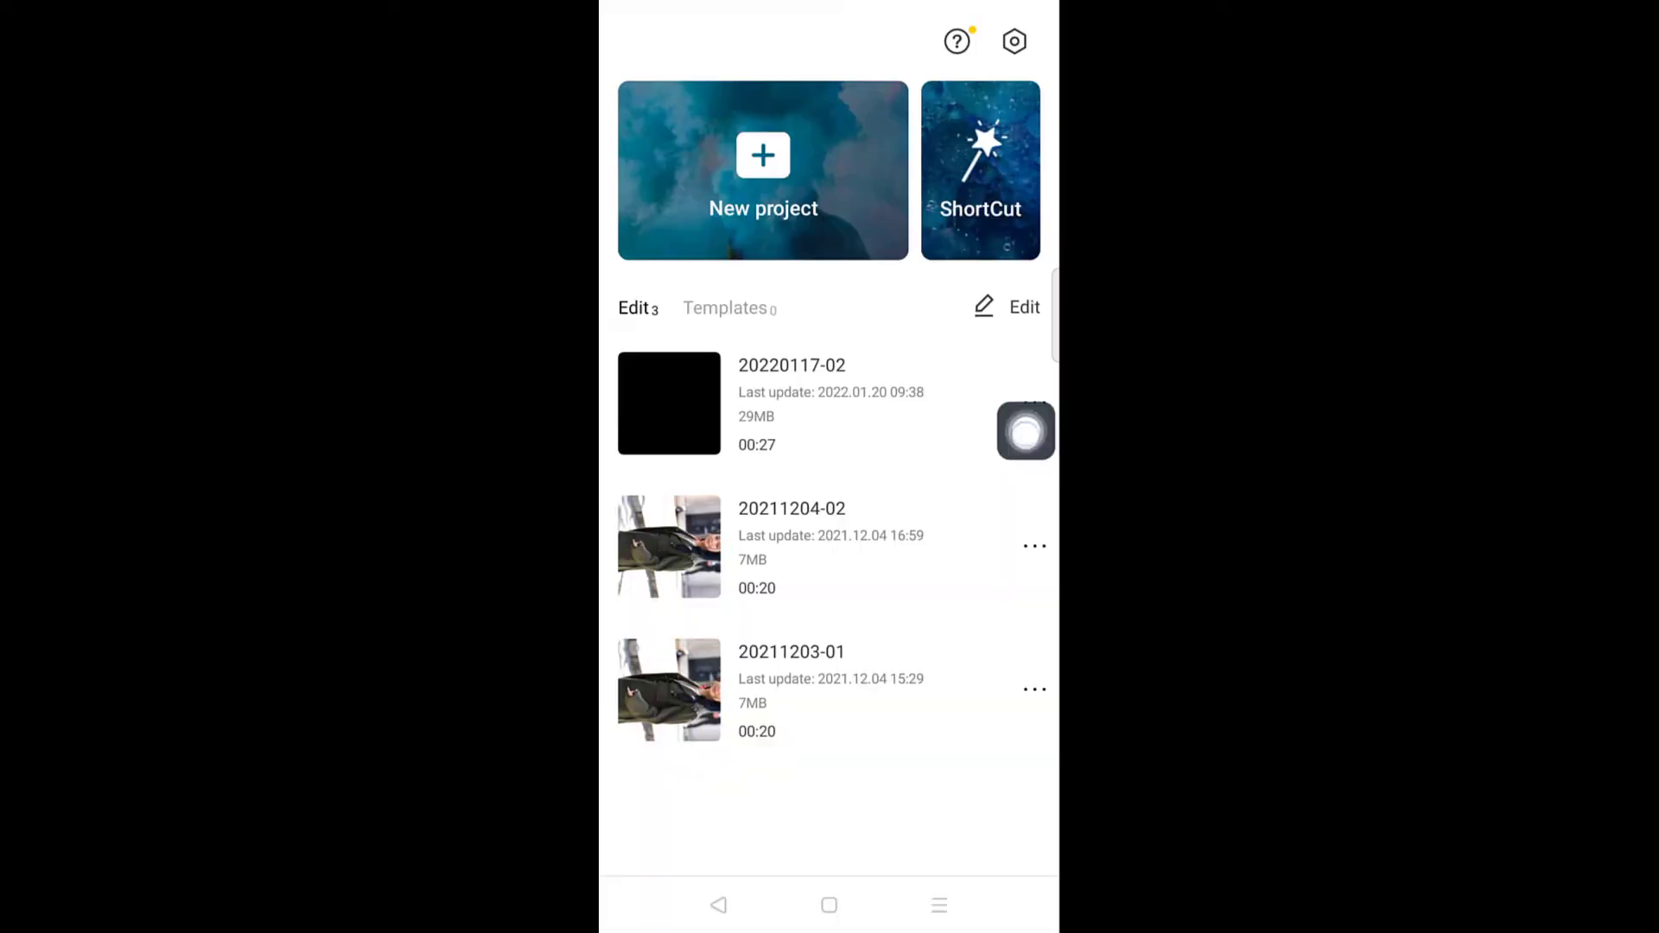
left_click(770, 195)
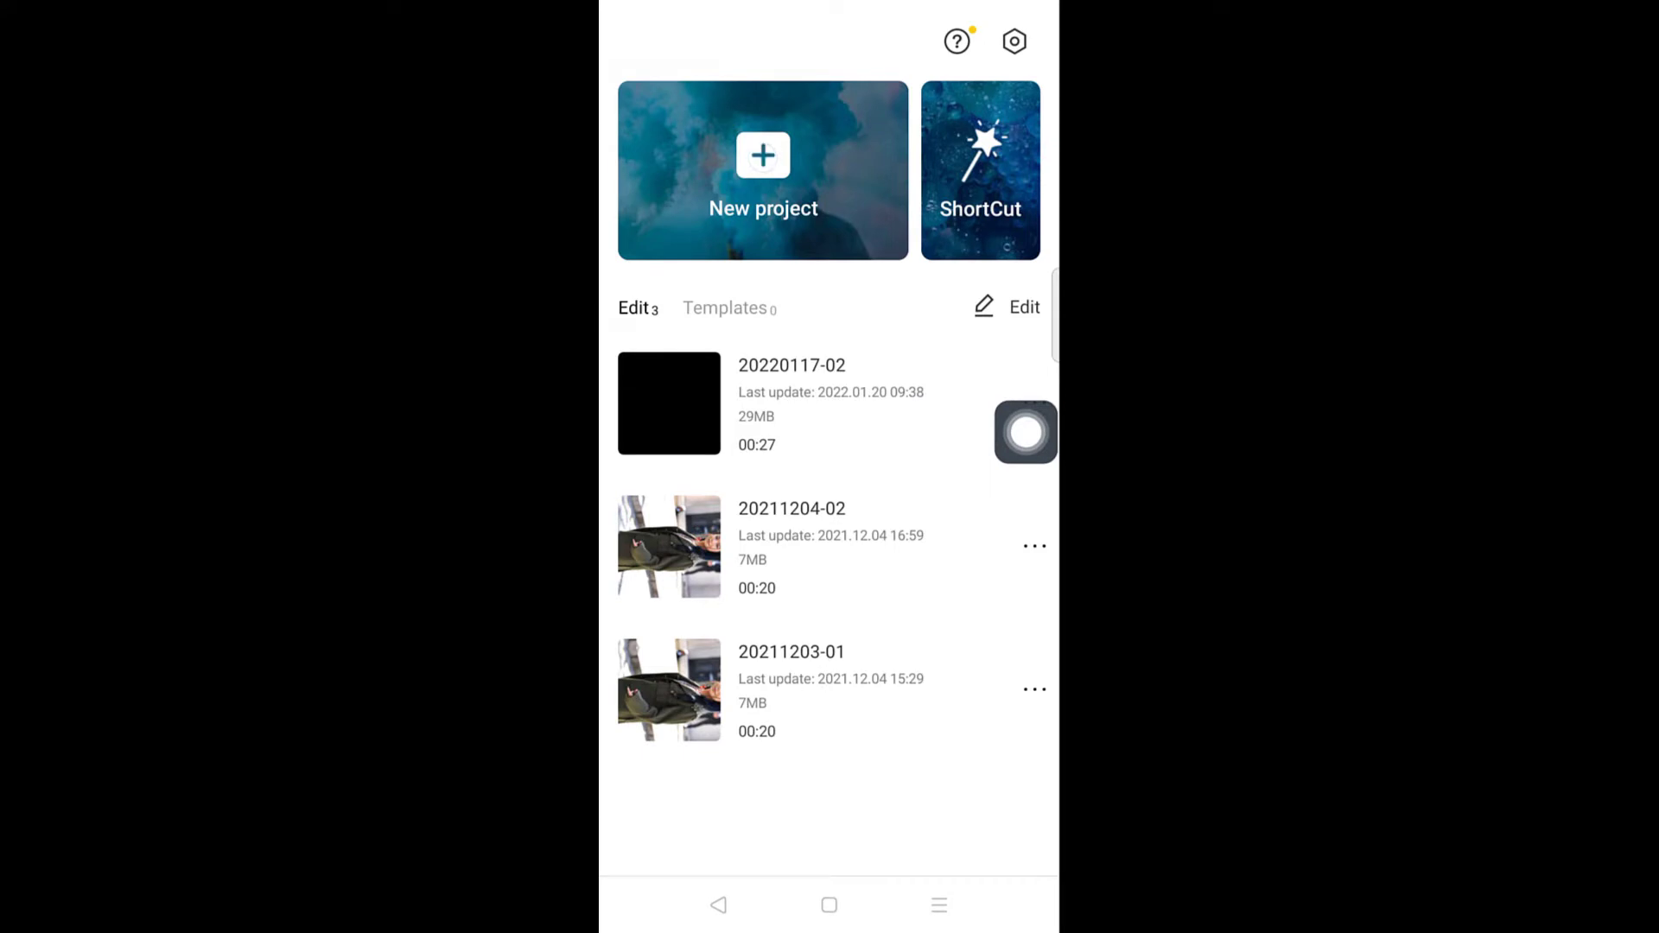
left_click(987, 205)
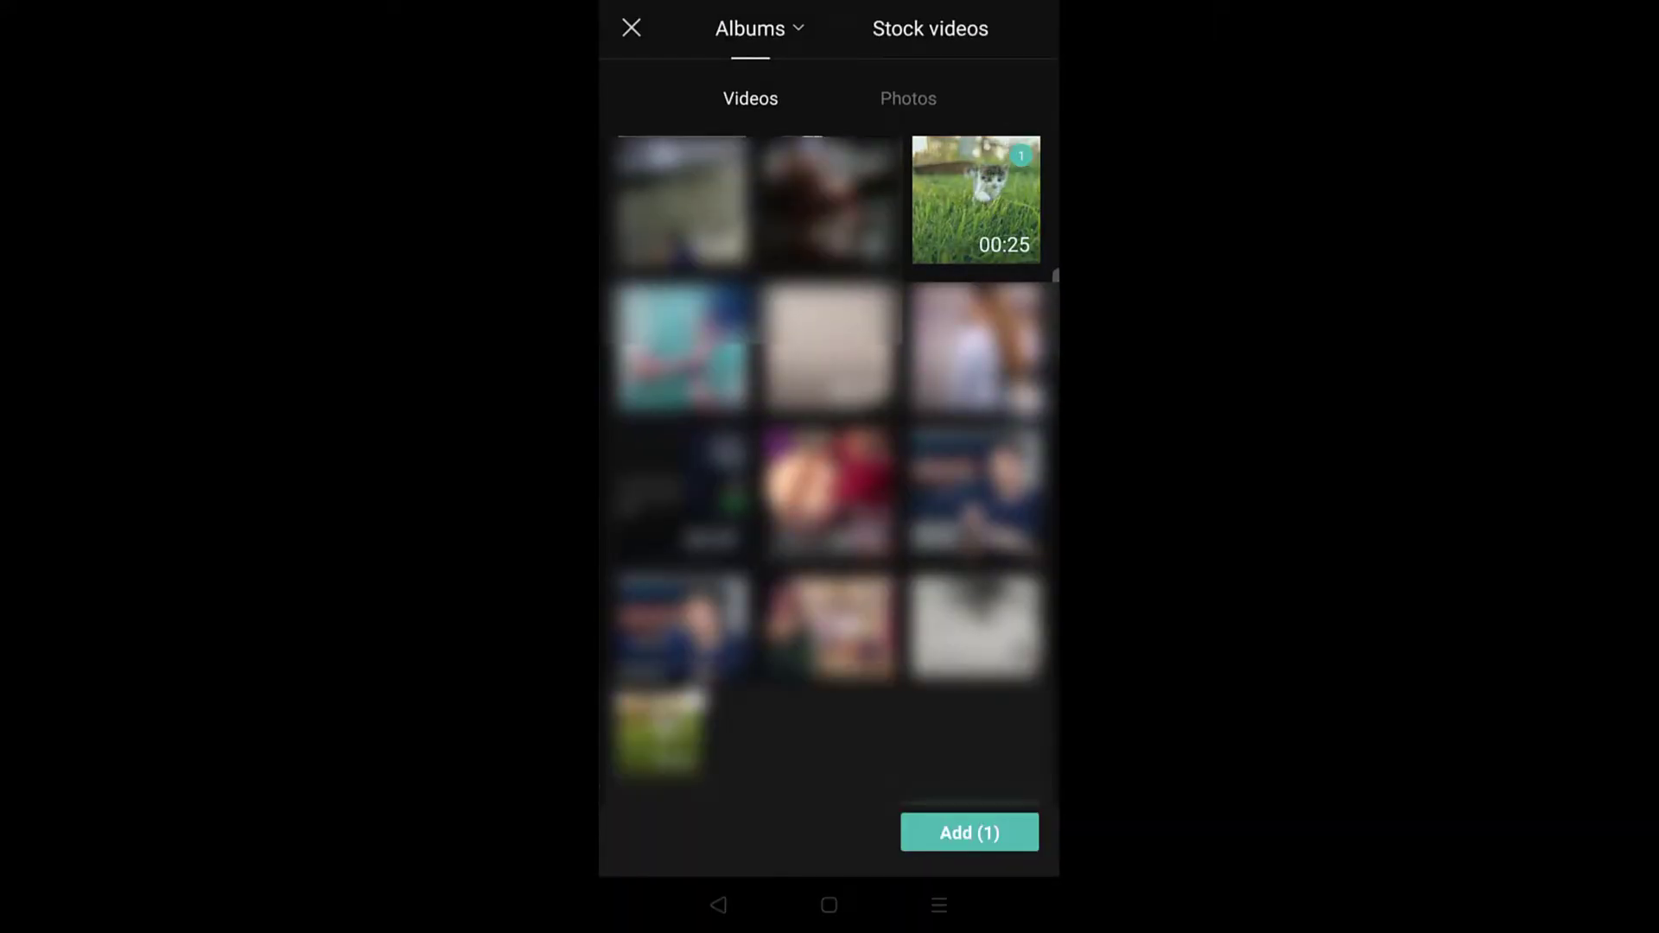
left_click(969, 833)
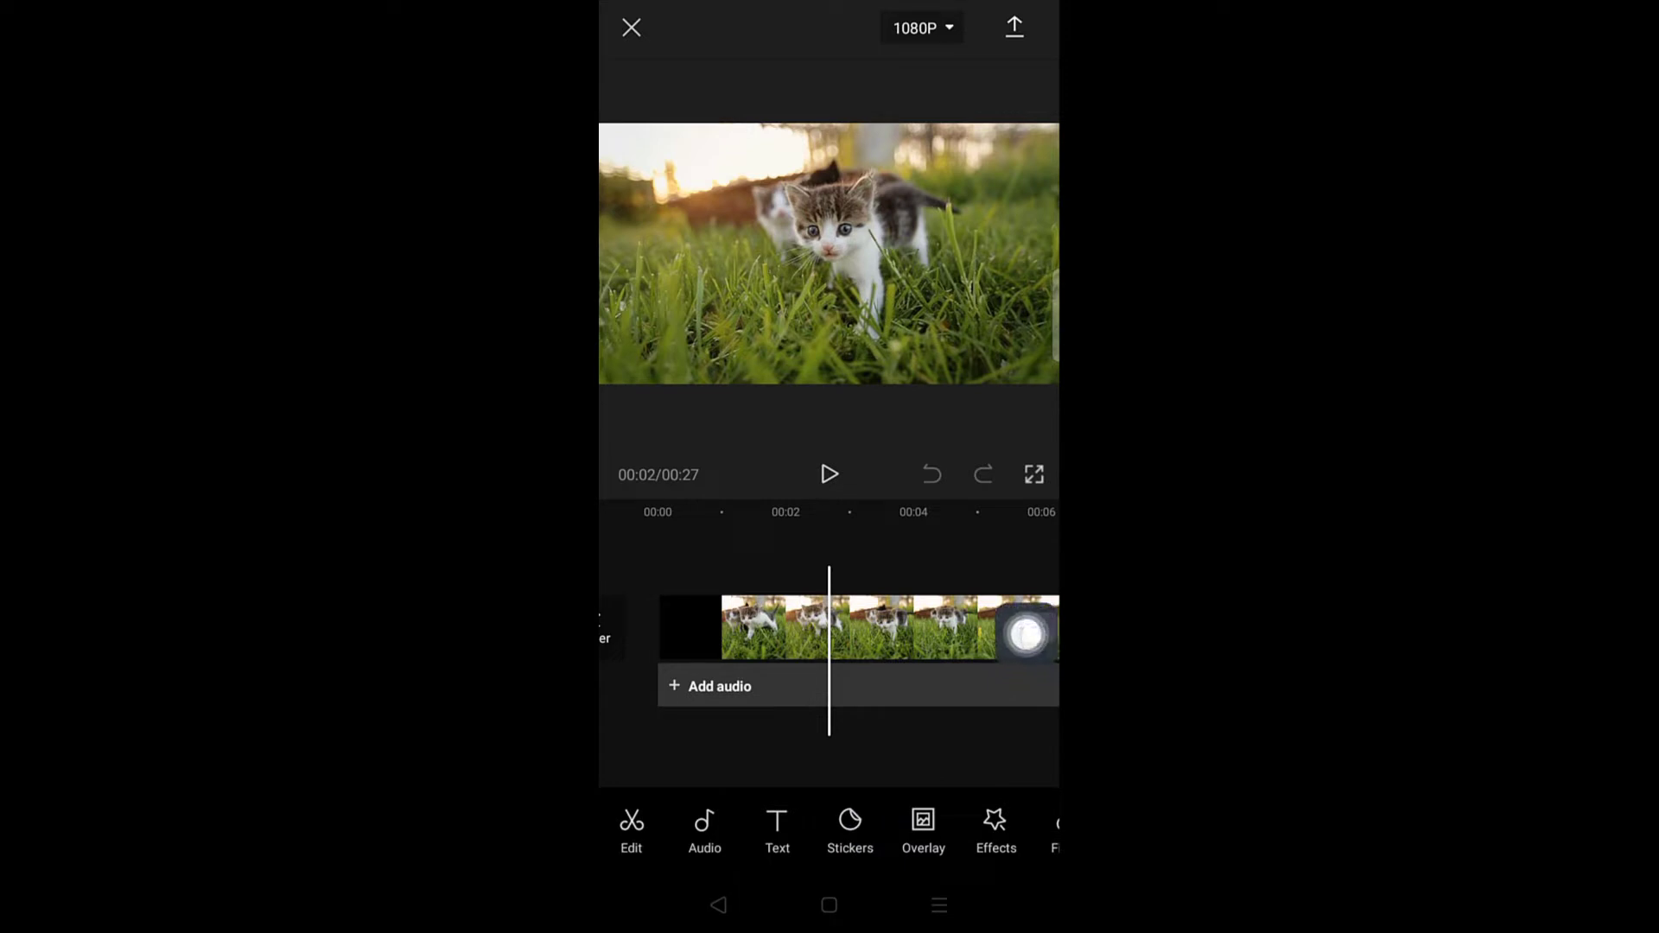
scroll(908, 830, "right", 3)
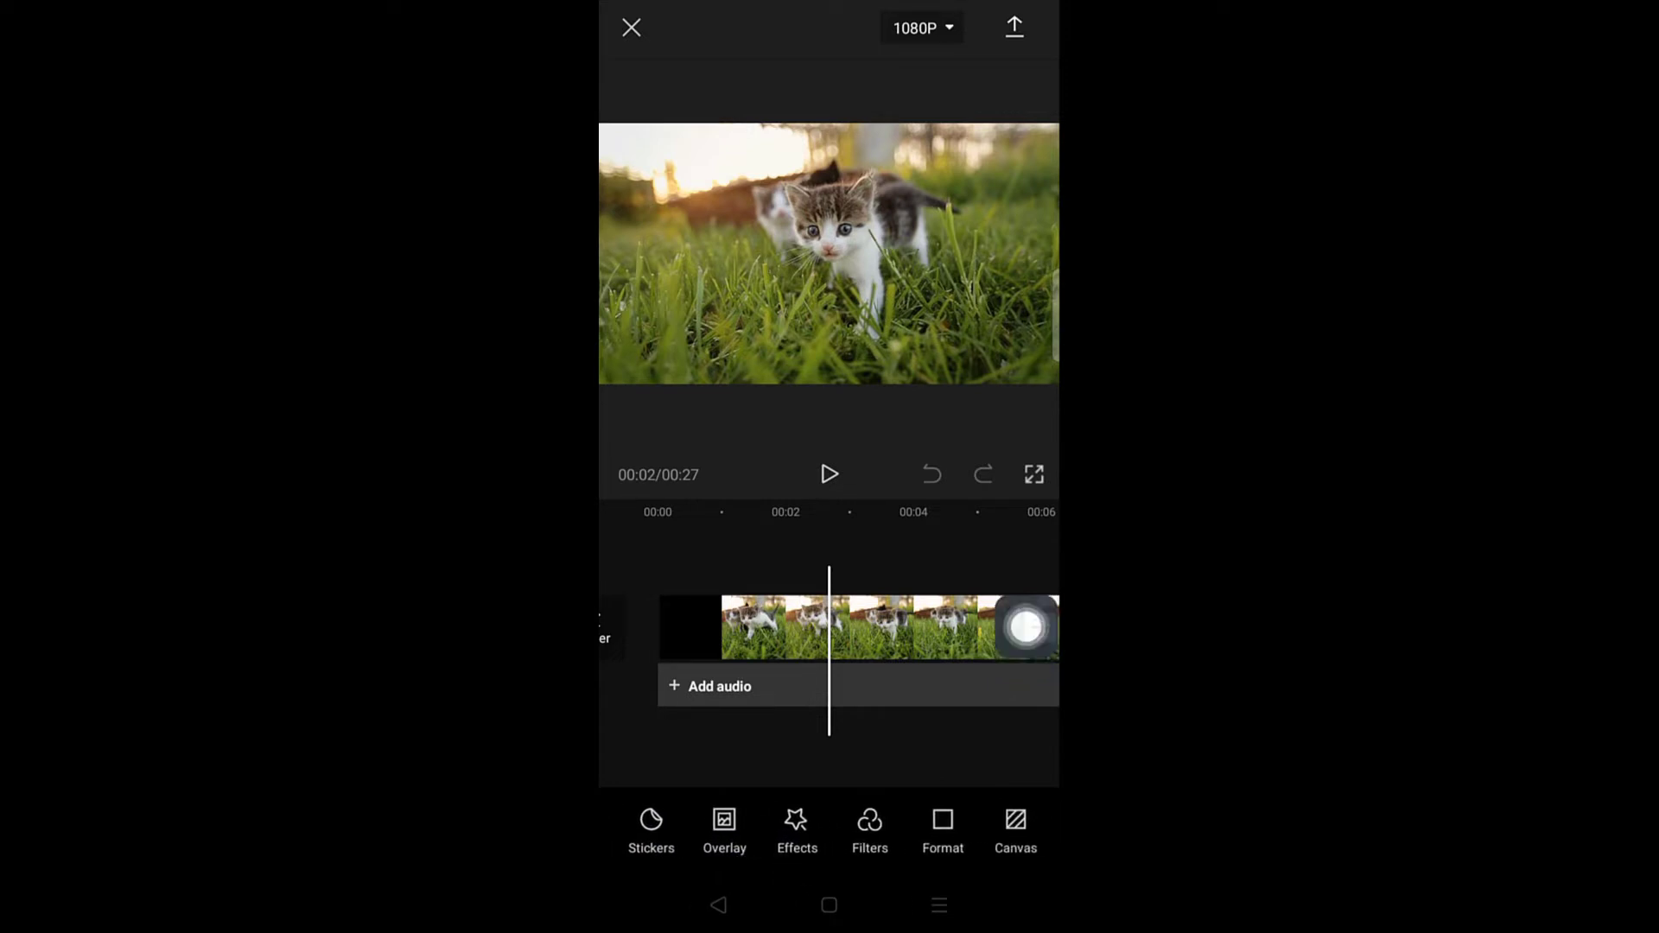
Switch the frame format to 9:16 and zoom the kitten footage to fill it.
left_click(945, 830)
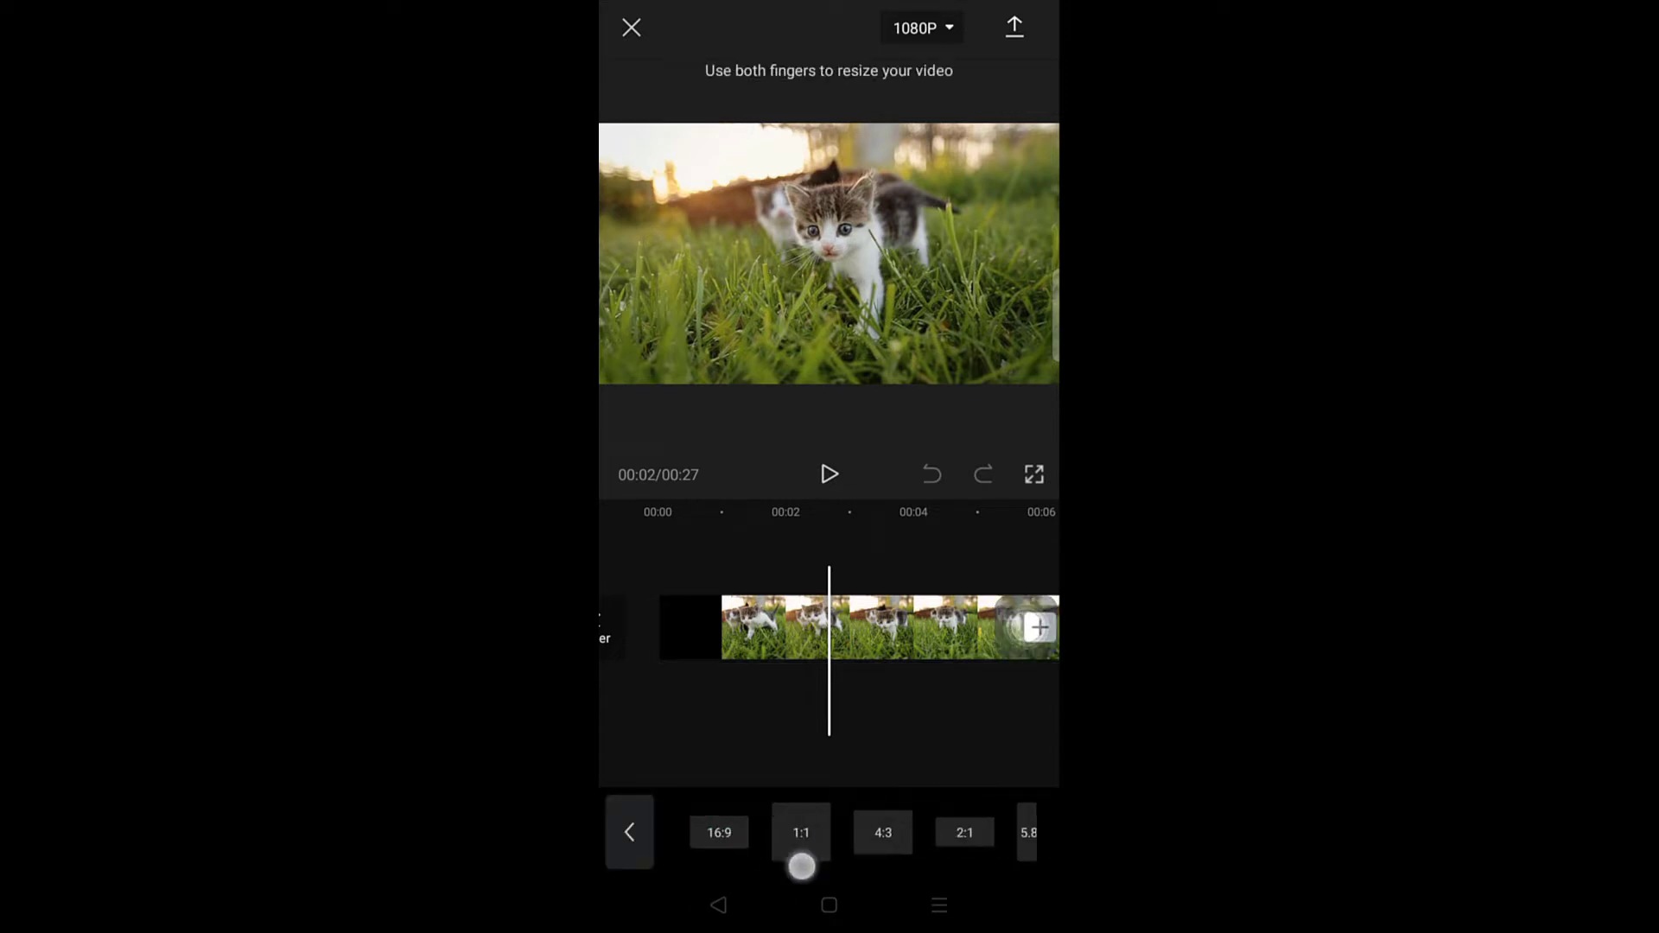
scroll(907, 832, "right", 3)
scroll(907, 832, "left", 3)
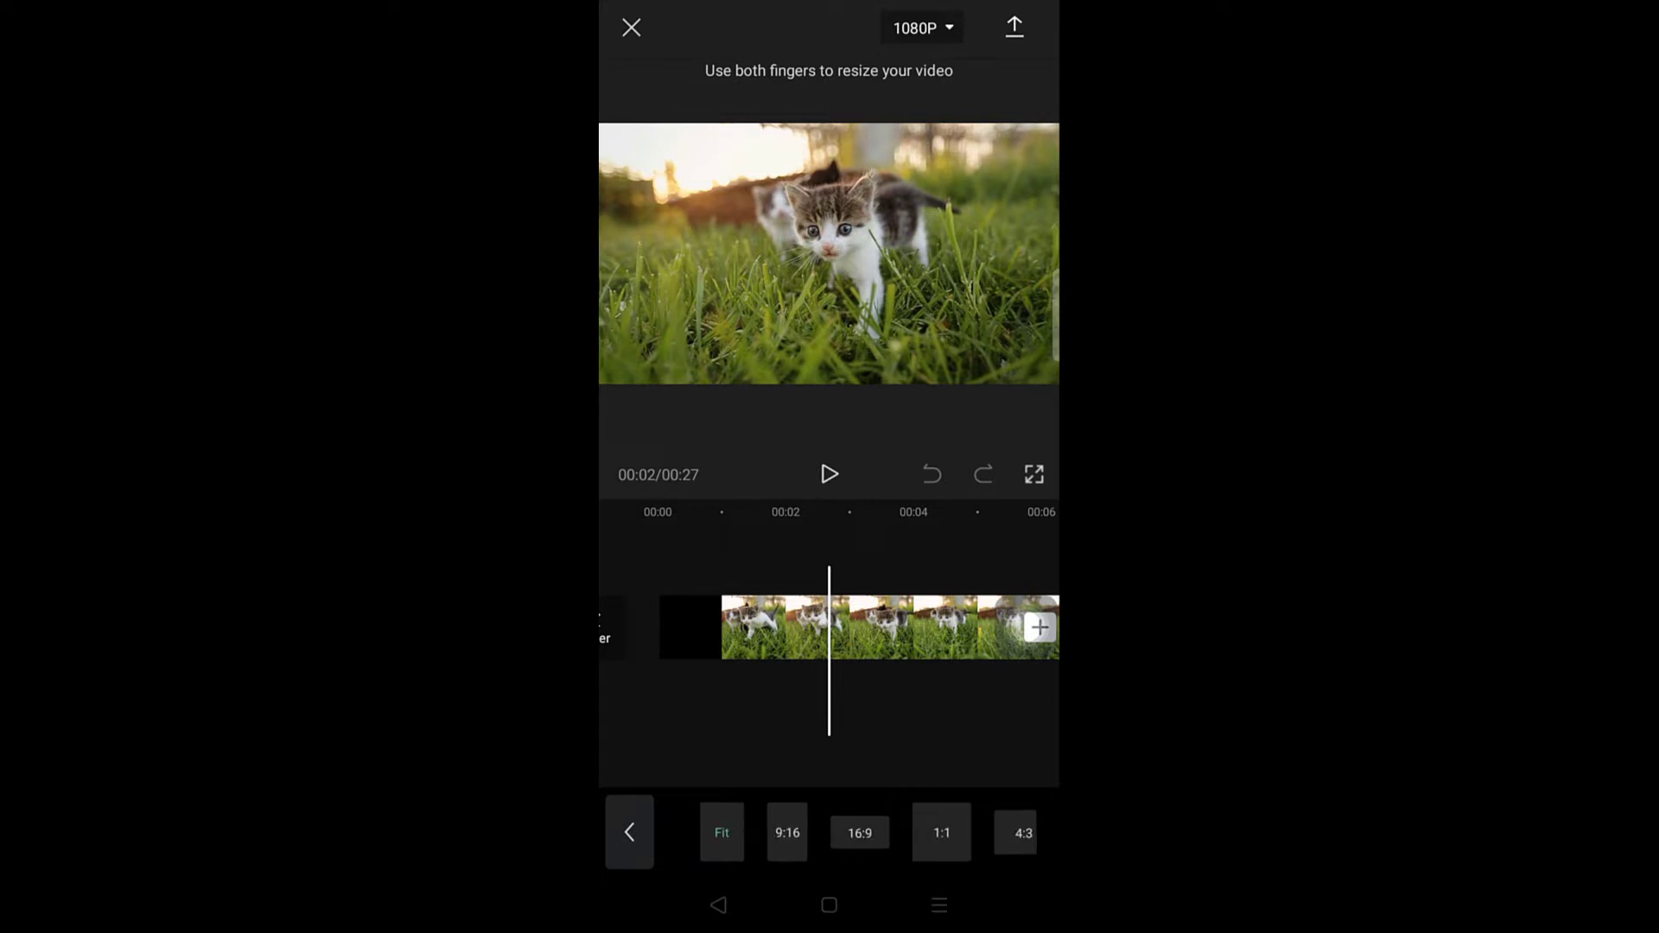
left_click(786, 832)
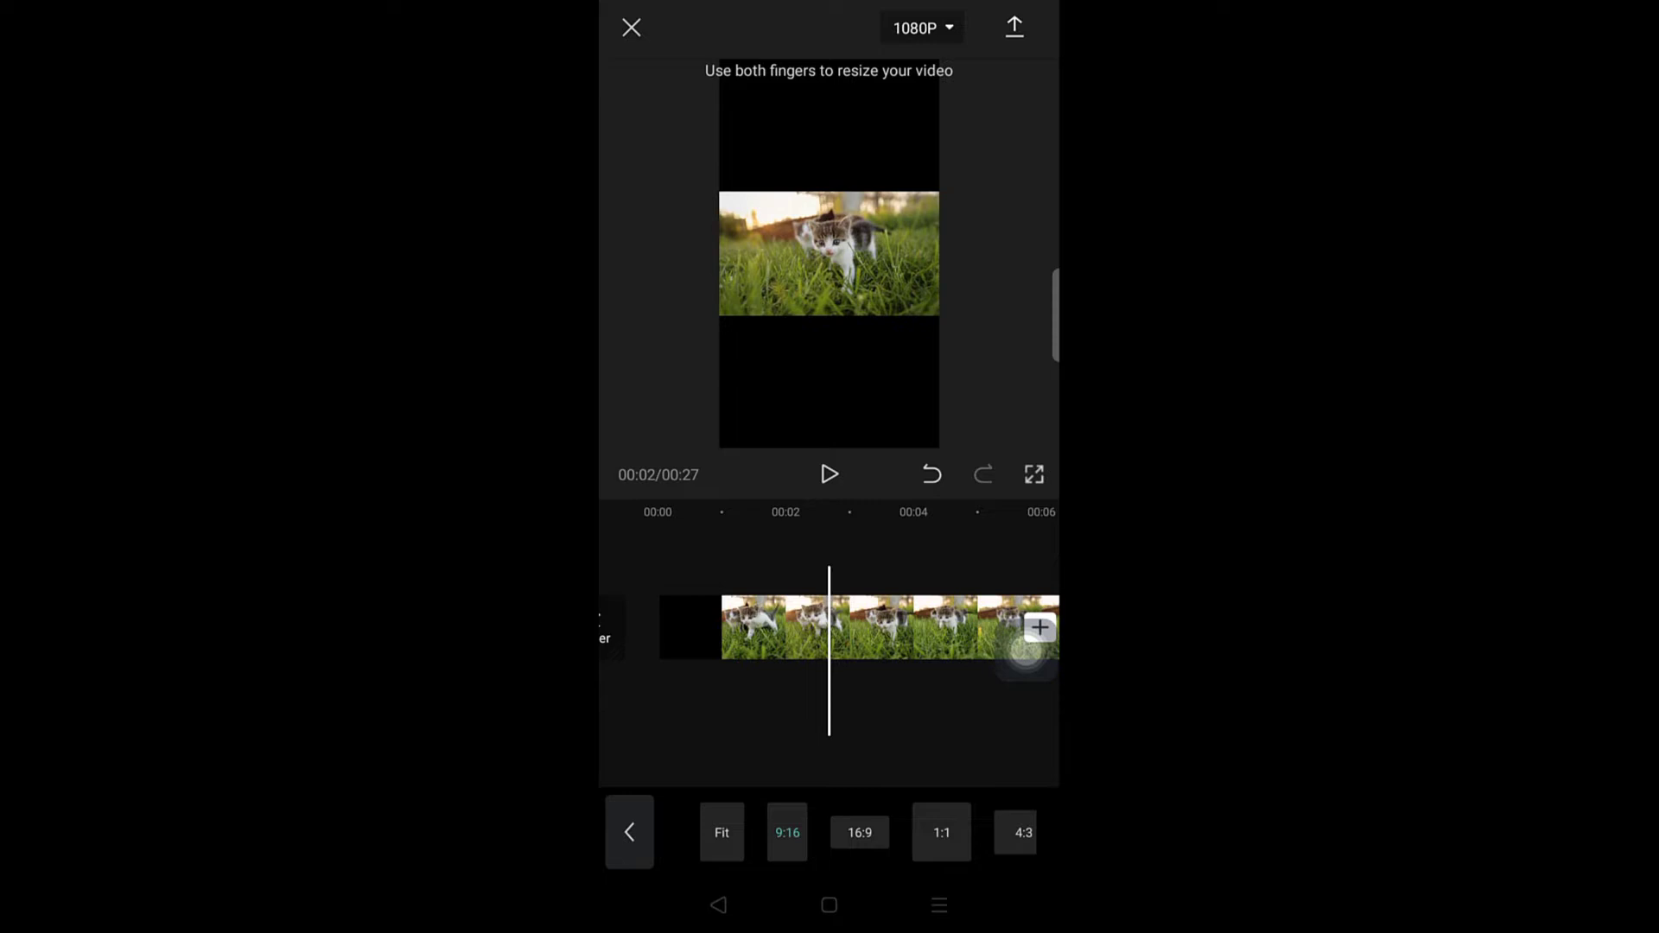
left_click_drag(901, 254, 1025, 247)
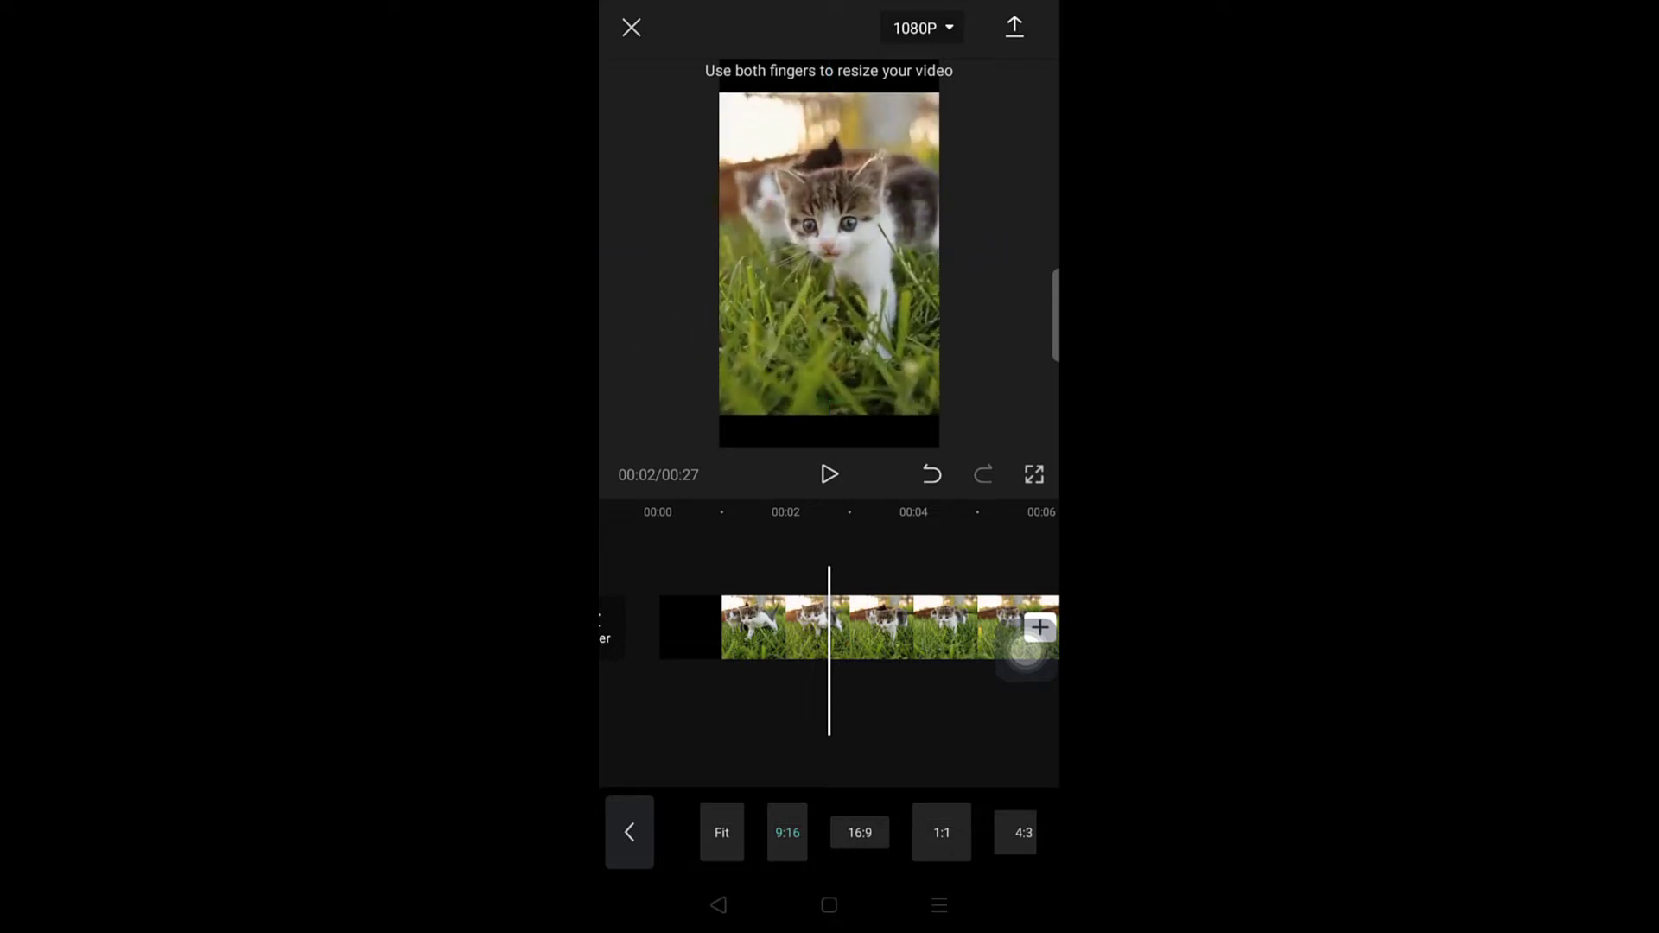
left_click_drag(878, 312, 907, 292)
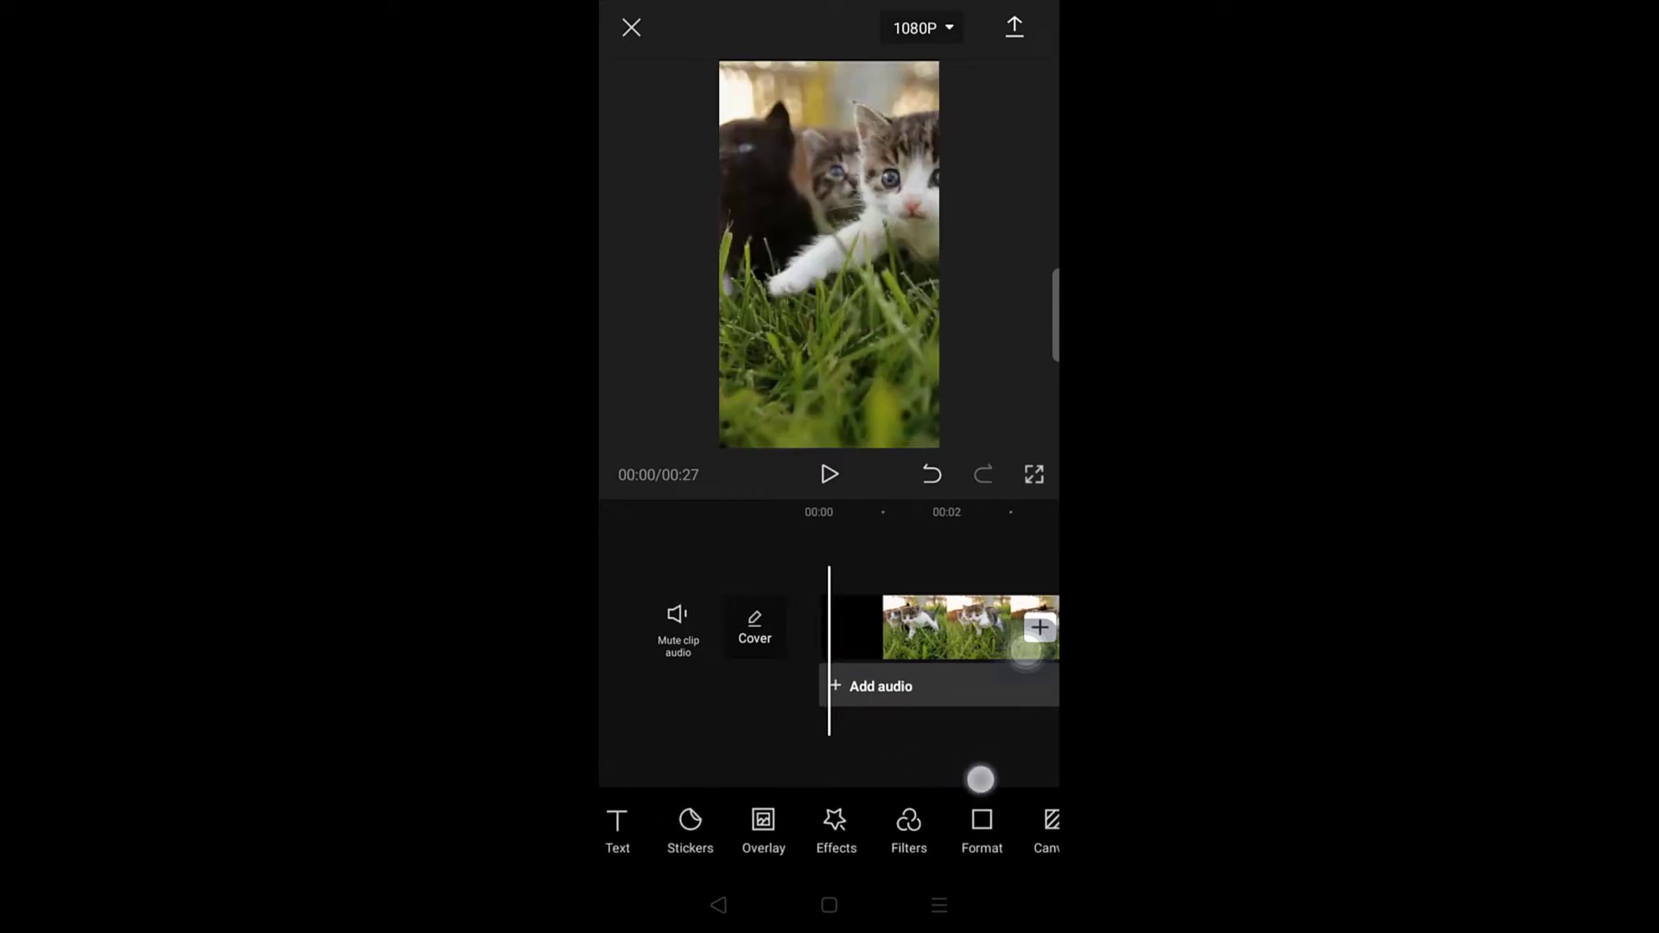
Scrub the timeline to preview a later part of the kitten clip.
left_click_drag(986, 745, 826, 752)
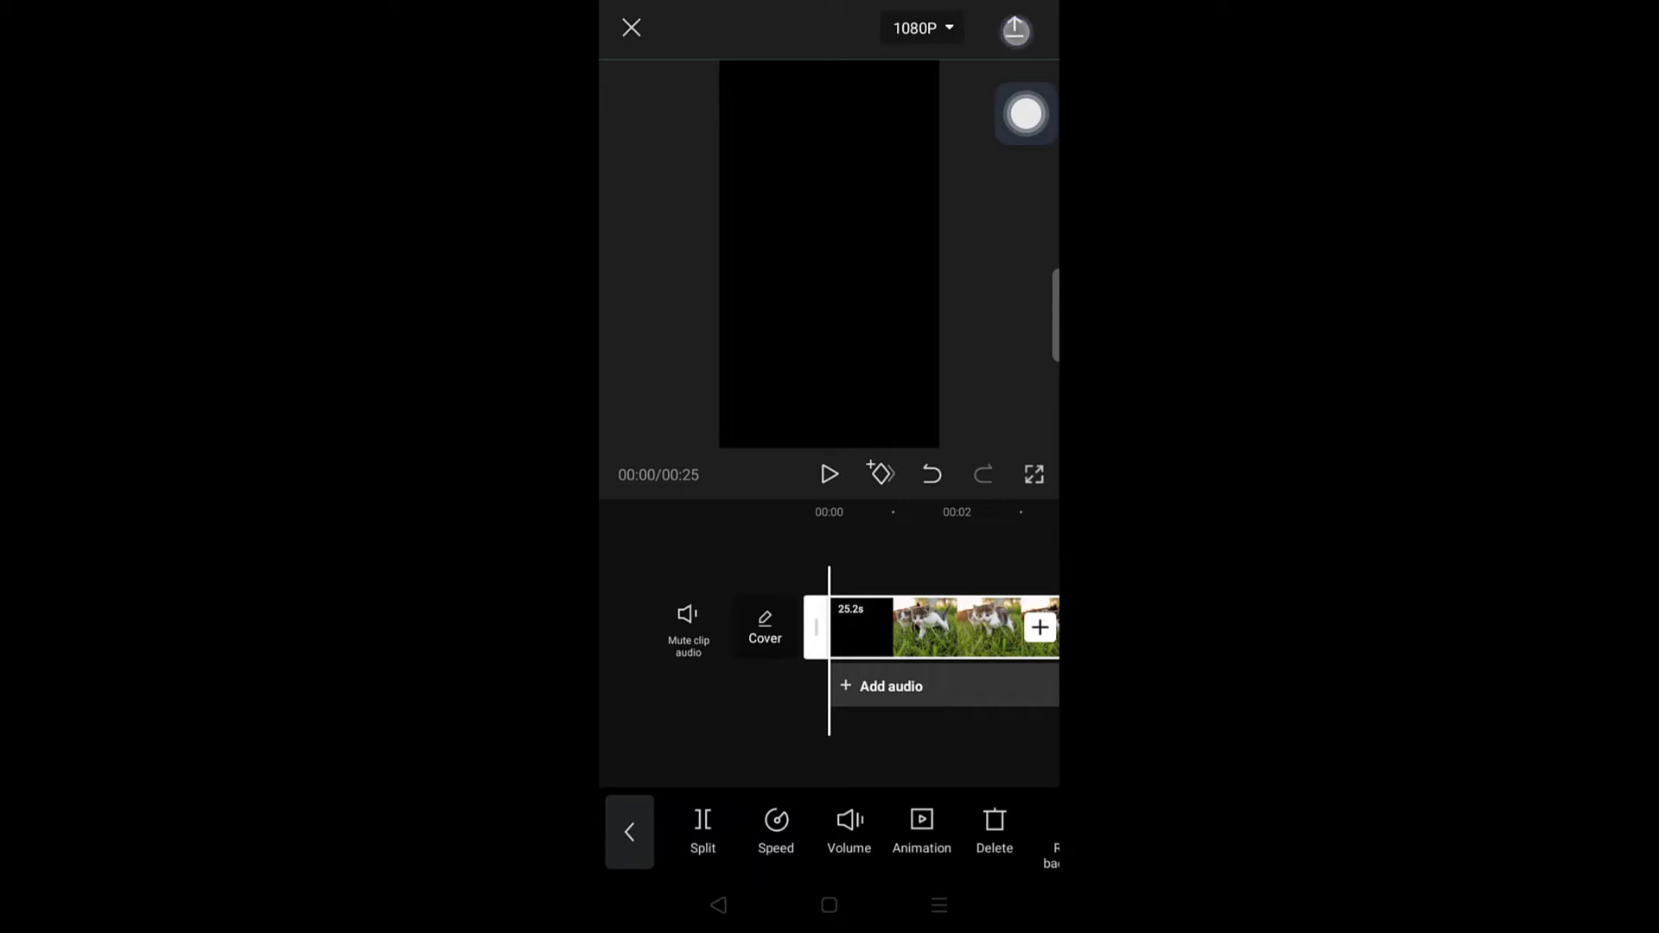
Export the portrait kitten video and play back the exported result.
left_click(1014, 30)
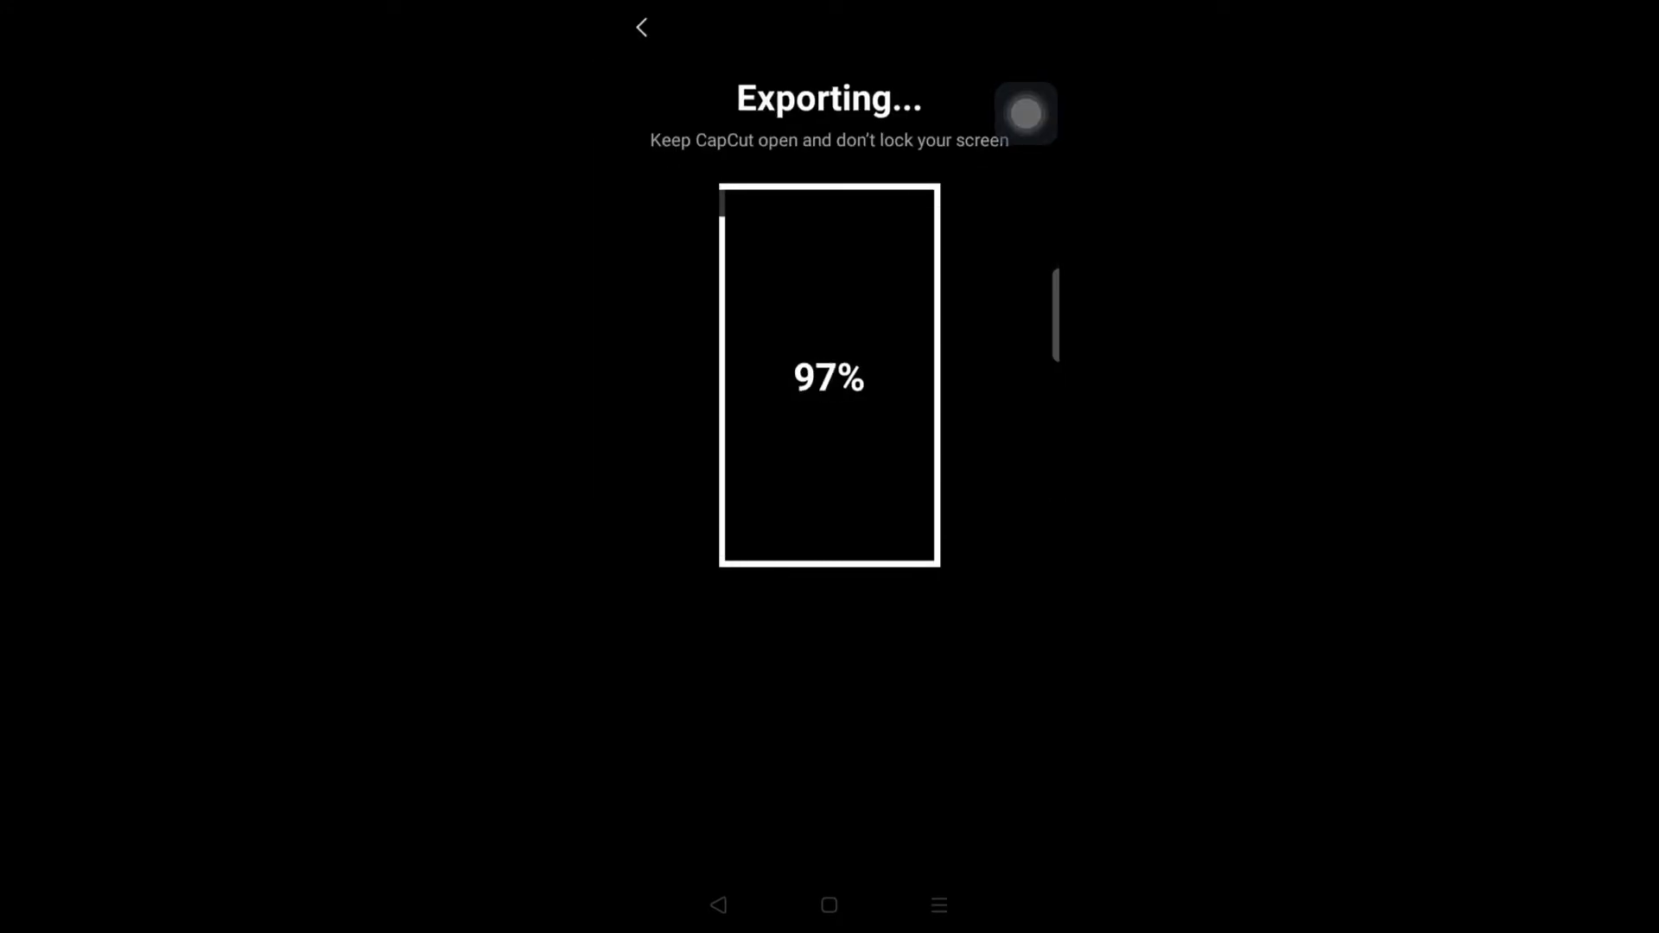
left_click(829, 376)
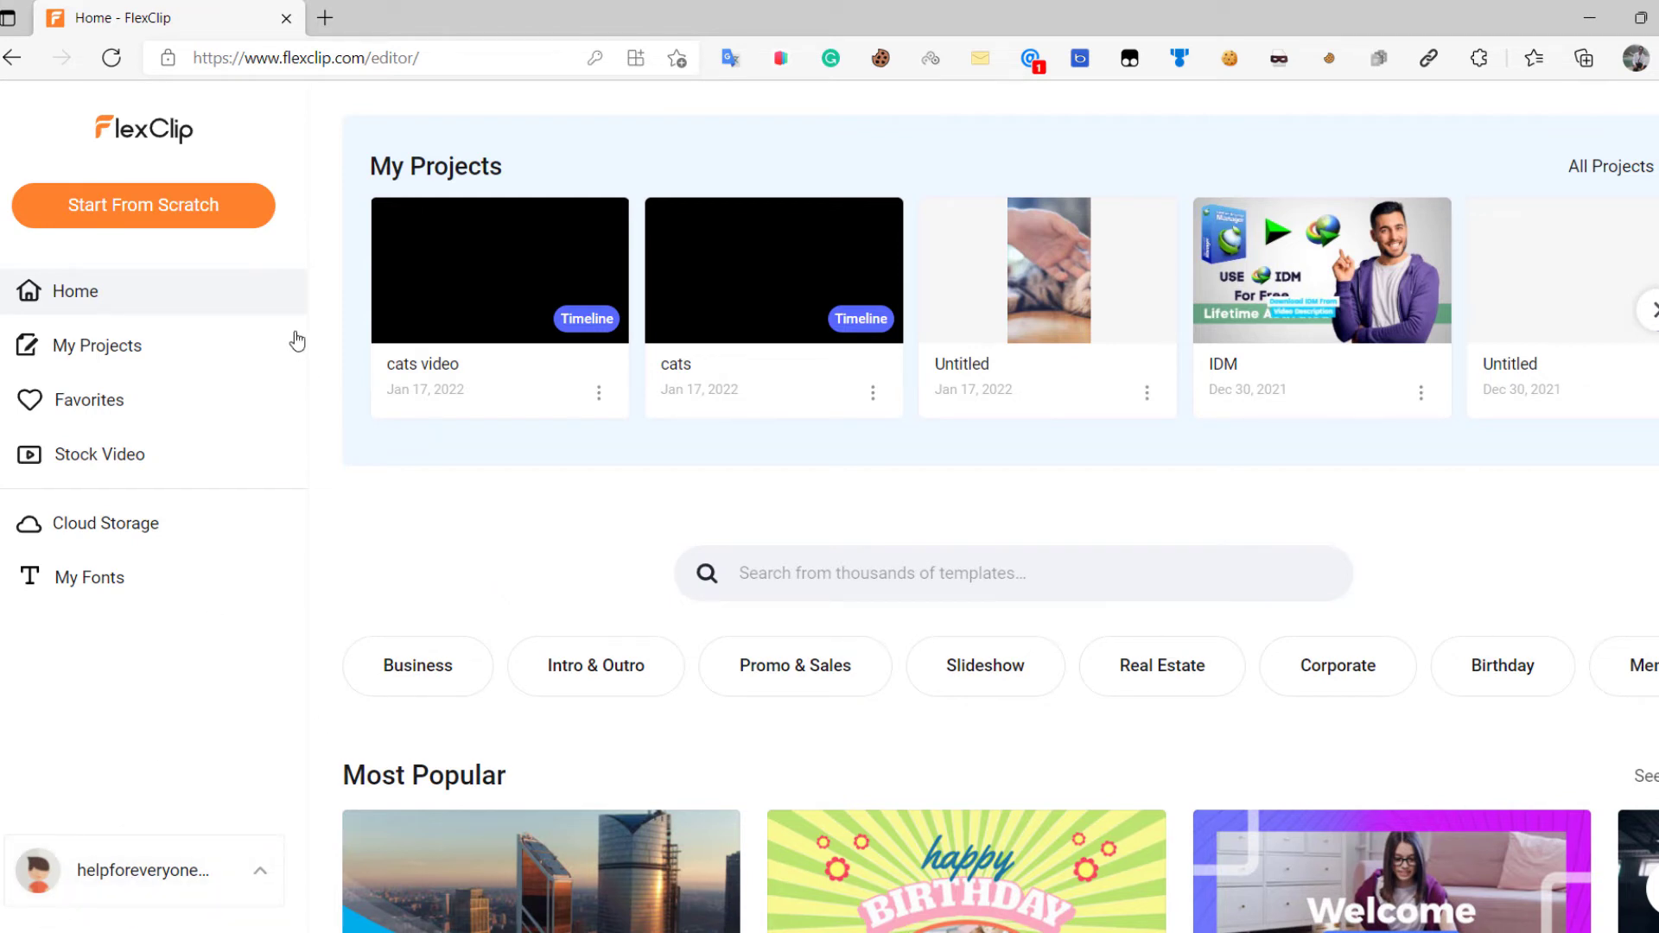
Start a FlexClip project from scratch using Timeline Mode.
left_click(226, 214)
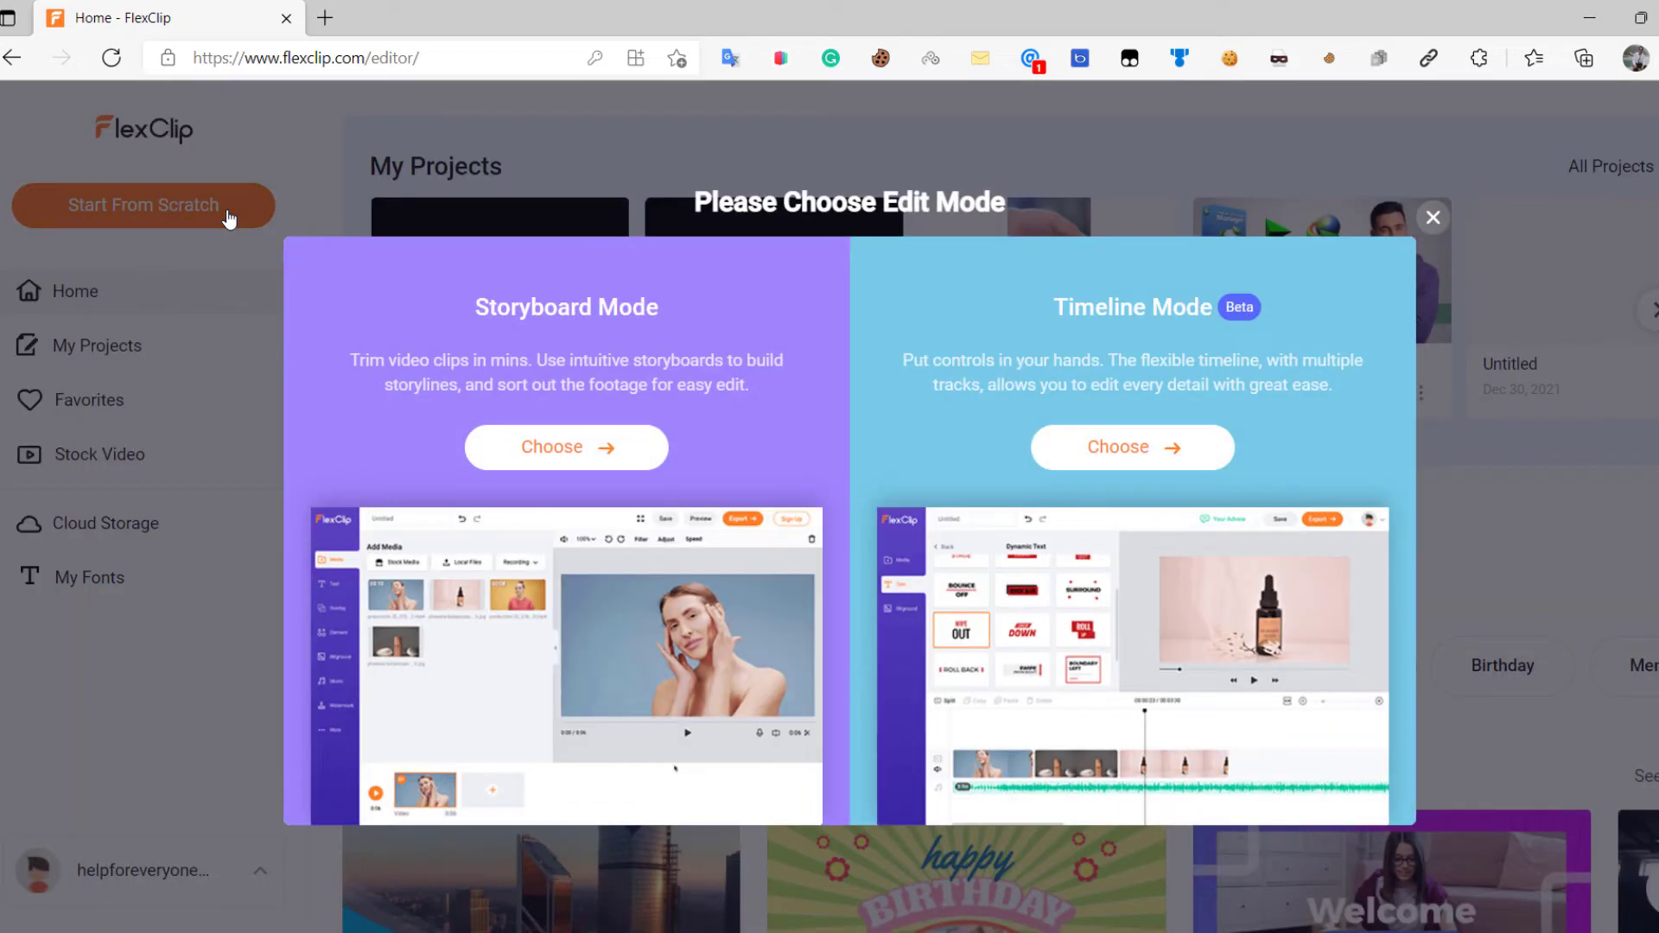
left_click(1131, 446)
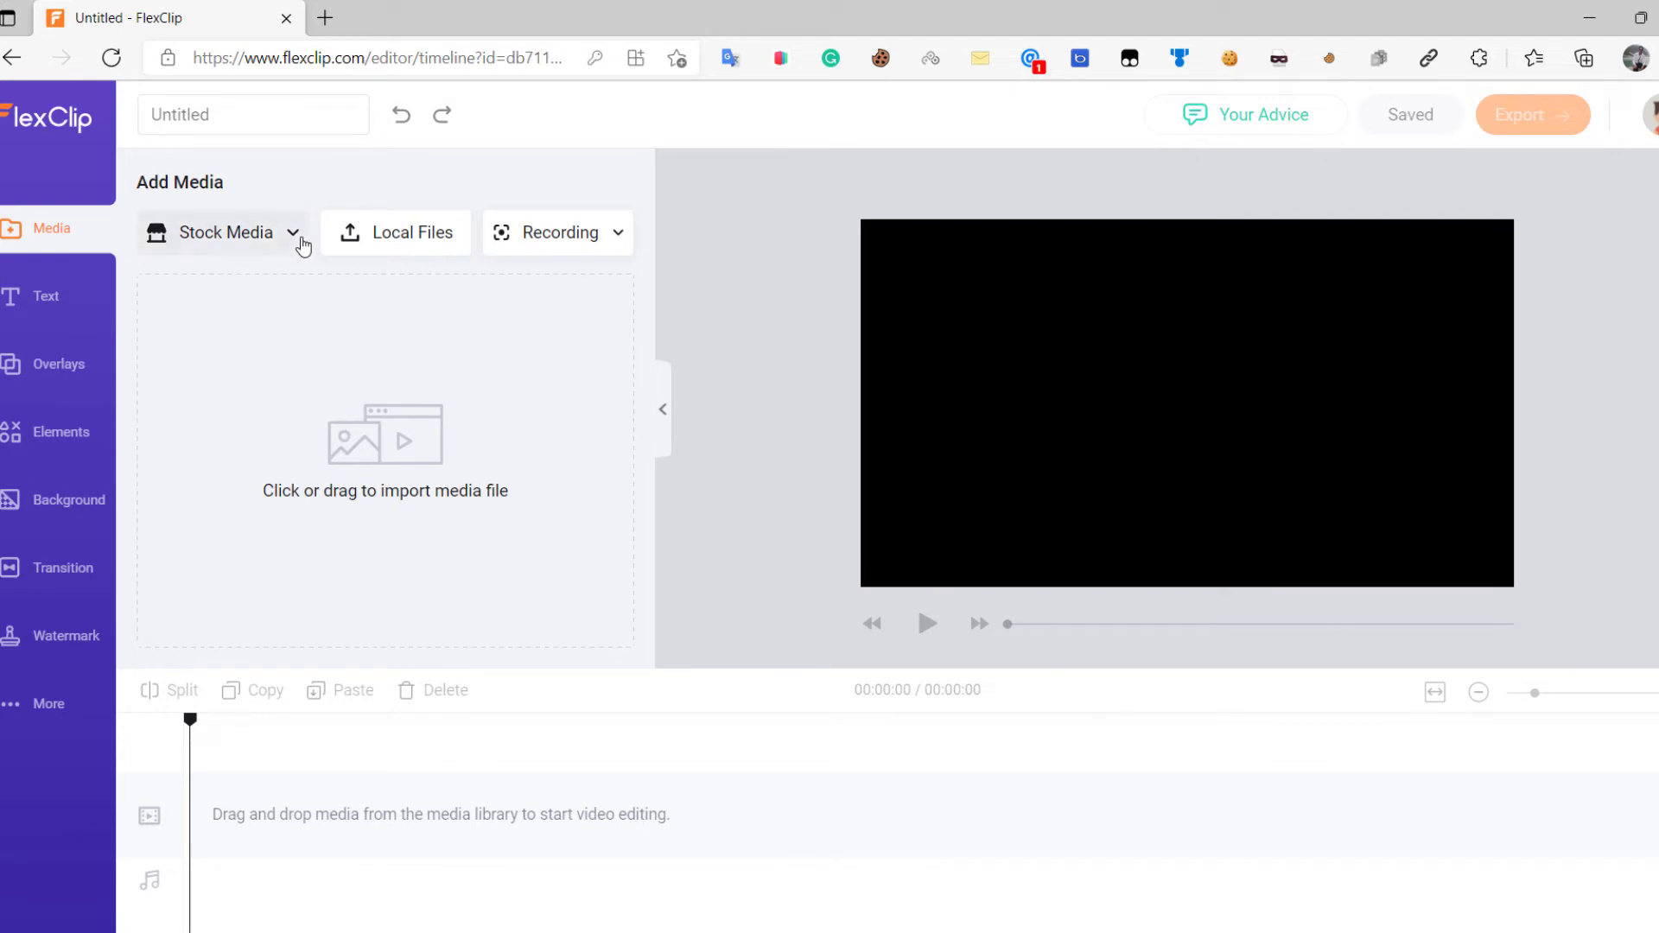
Search stock videos for 'cats' and add the three-kittens-walking-on-grass clip to media.
left_click(298, 240)
left_click(218, 293)
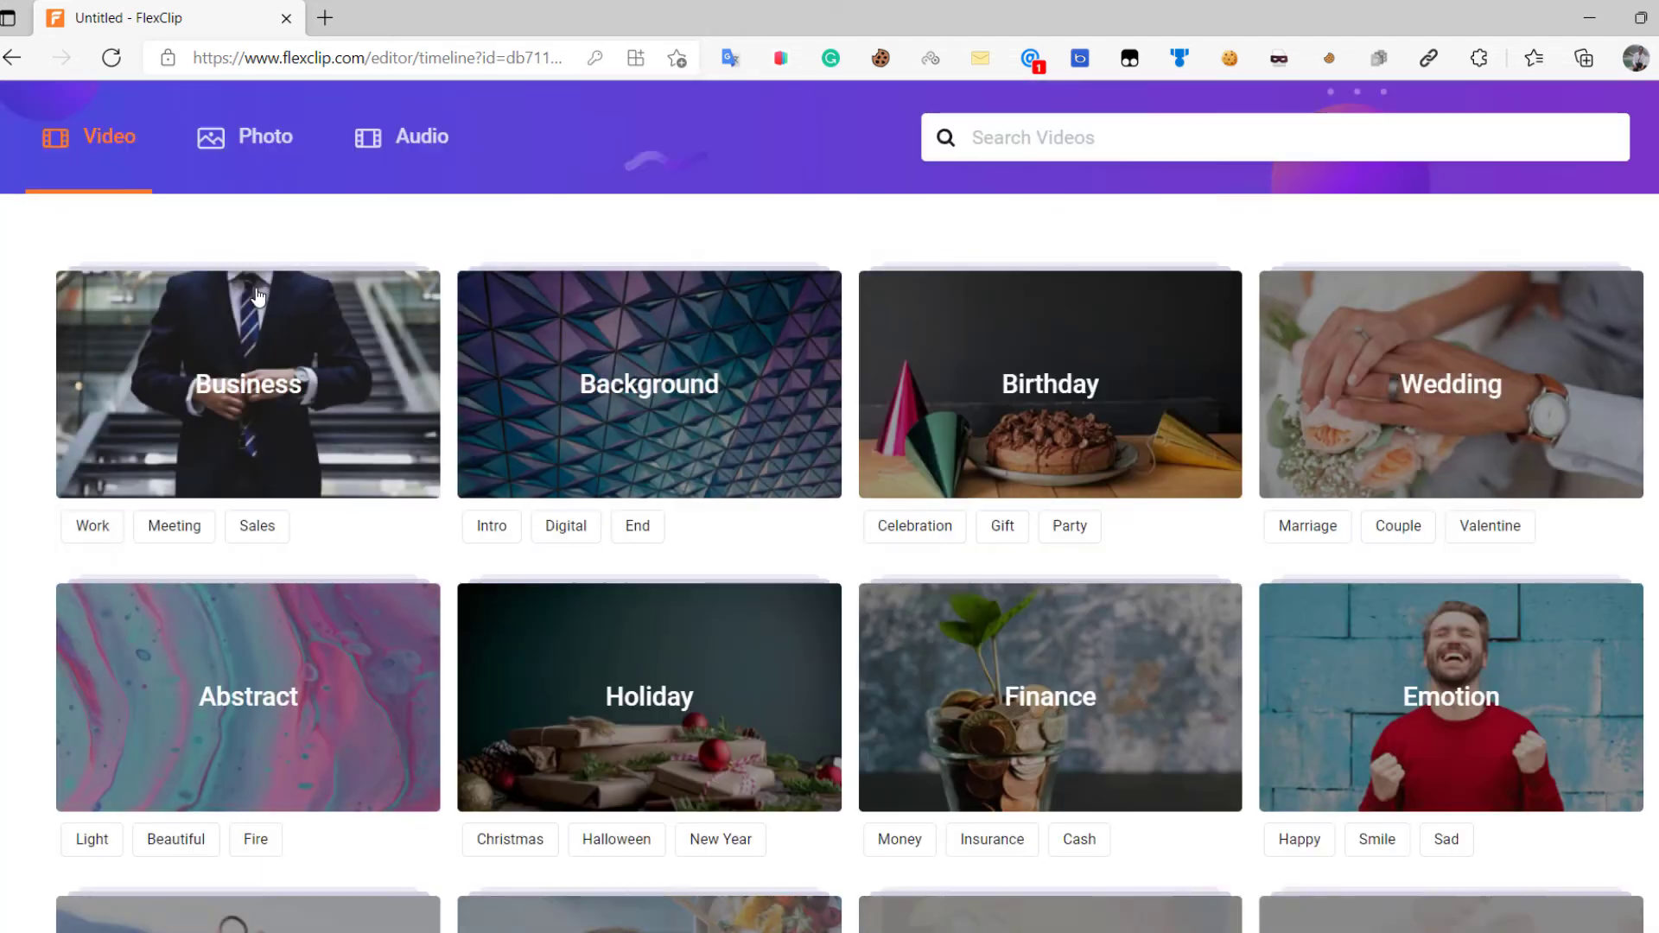
left_click(1076, 138)
left_click(974, 260)
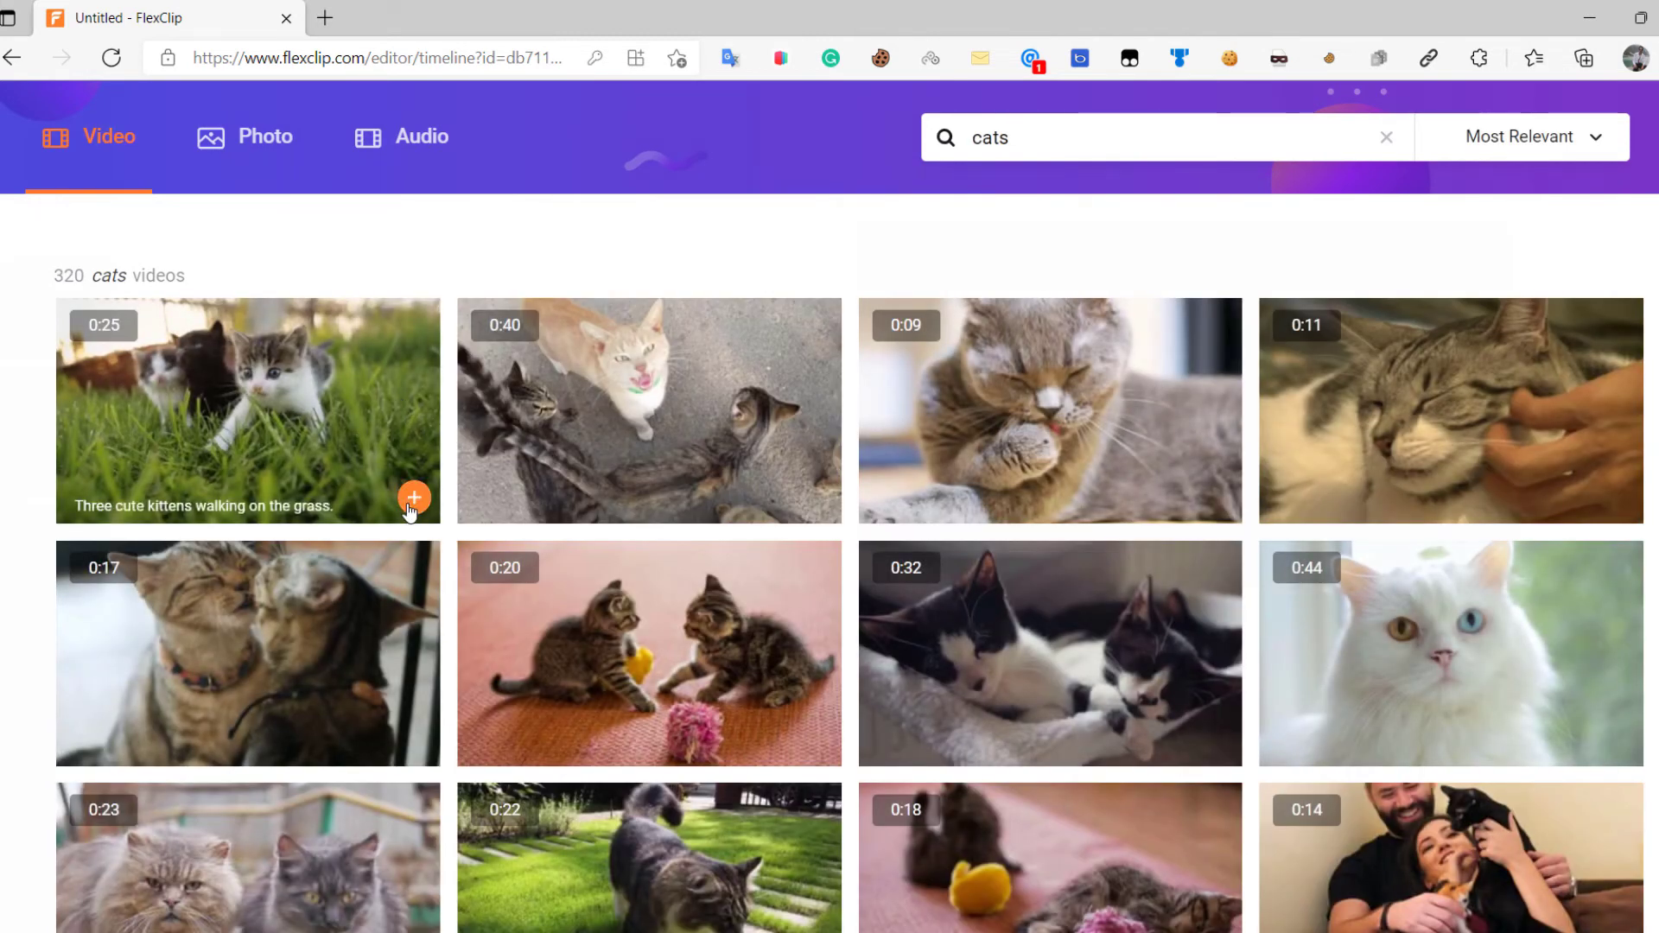
left_click(412, 498)
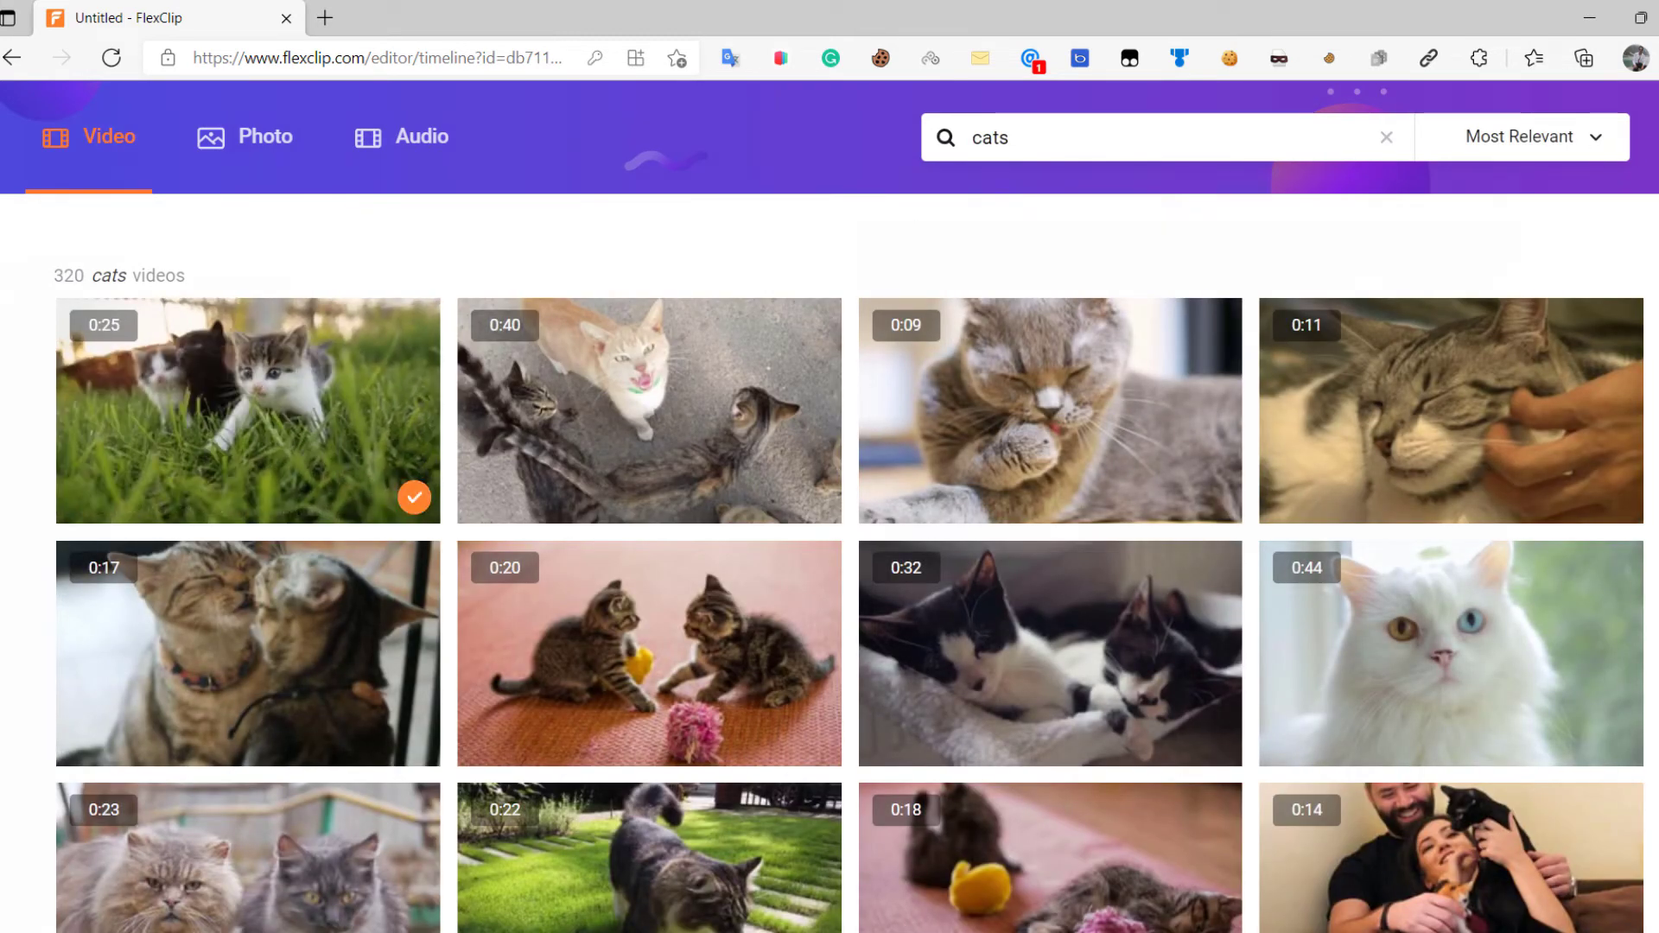
key("Escape")
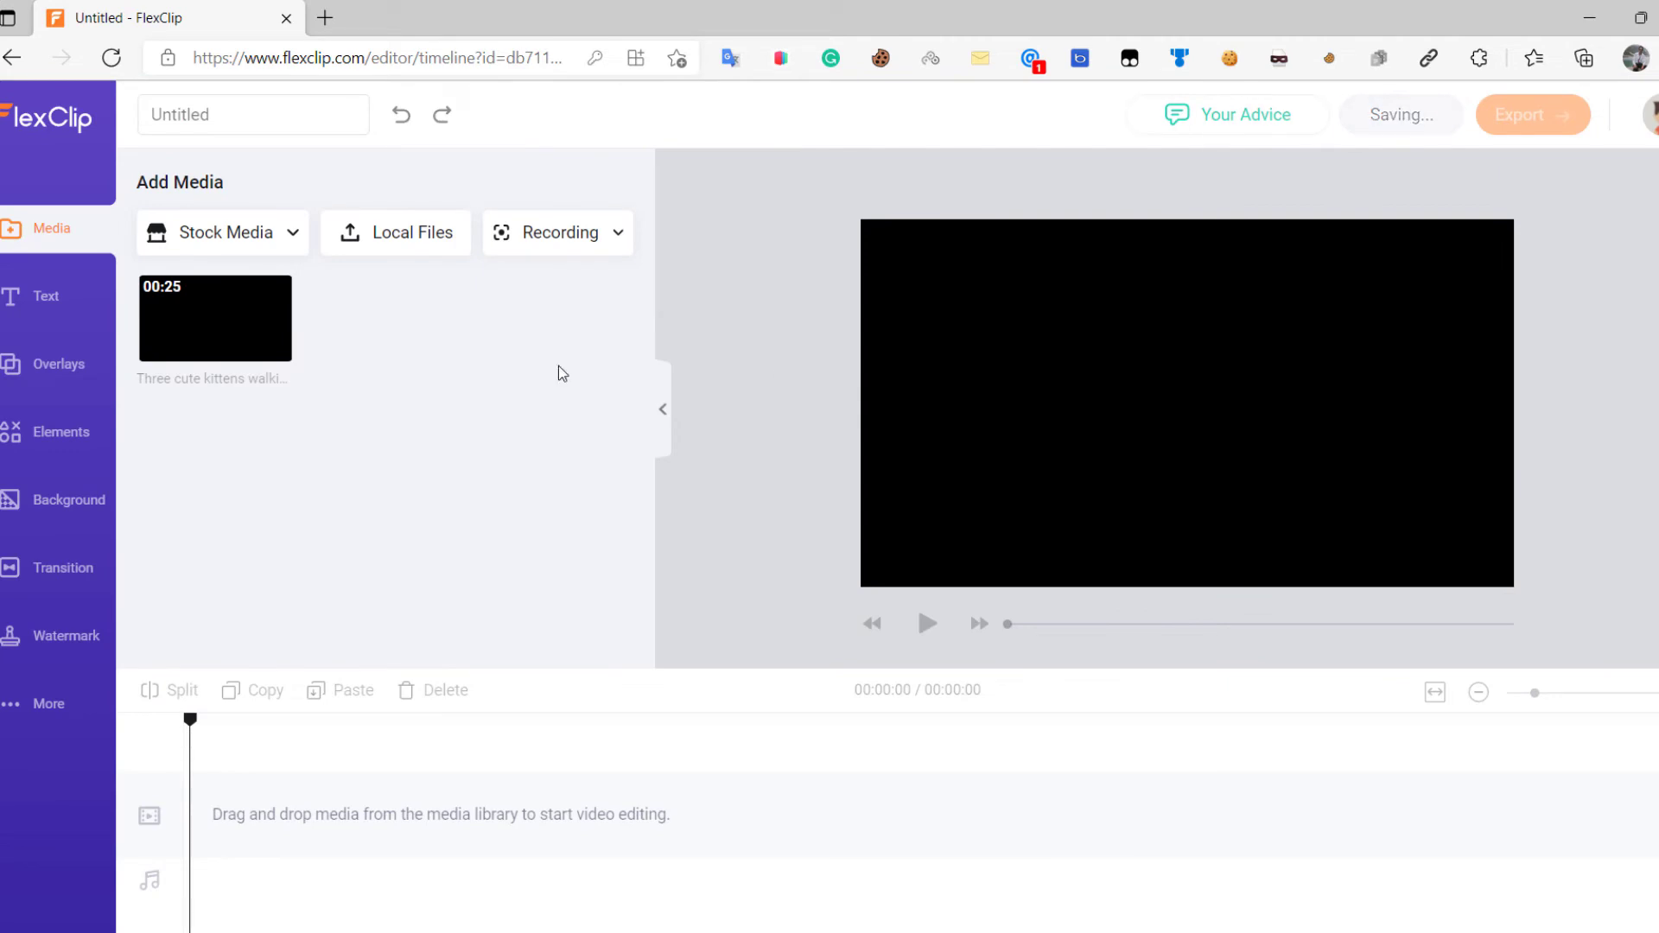
mouse_move(215, 318)
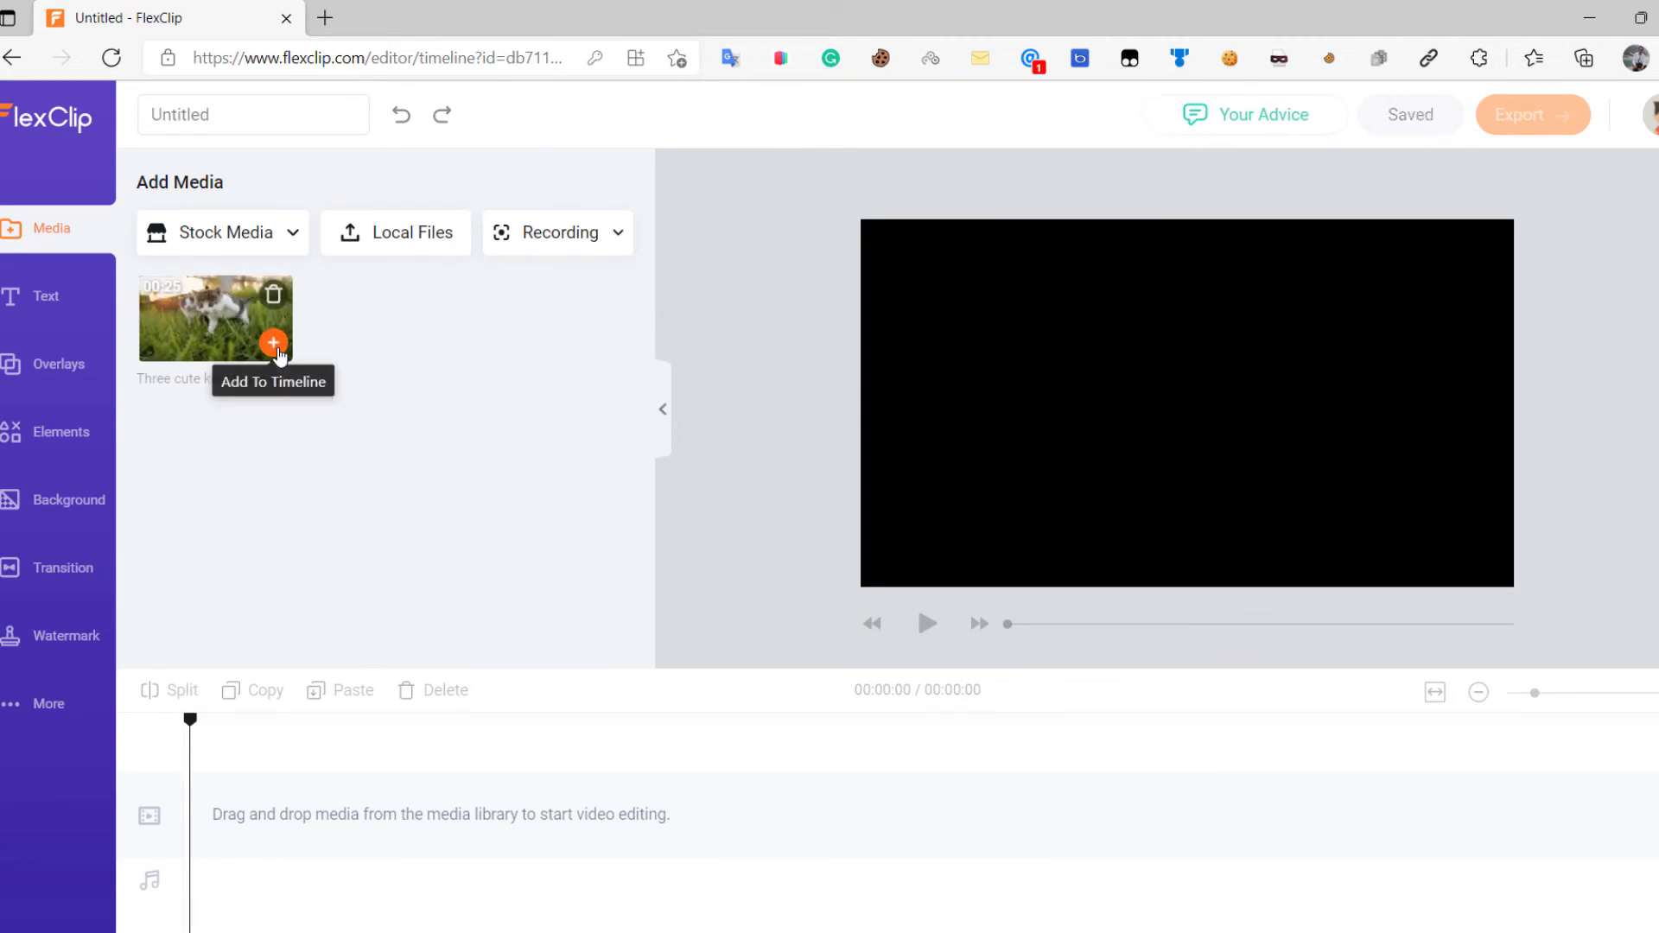
Add the kitten clip to the timeline, rewind the playhead to 0, and show aspect ratios.
left_click(275, 346)
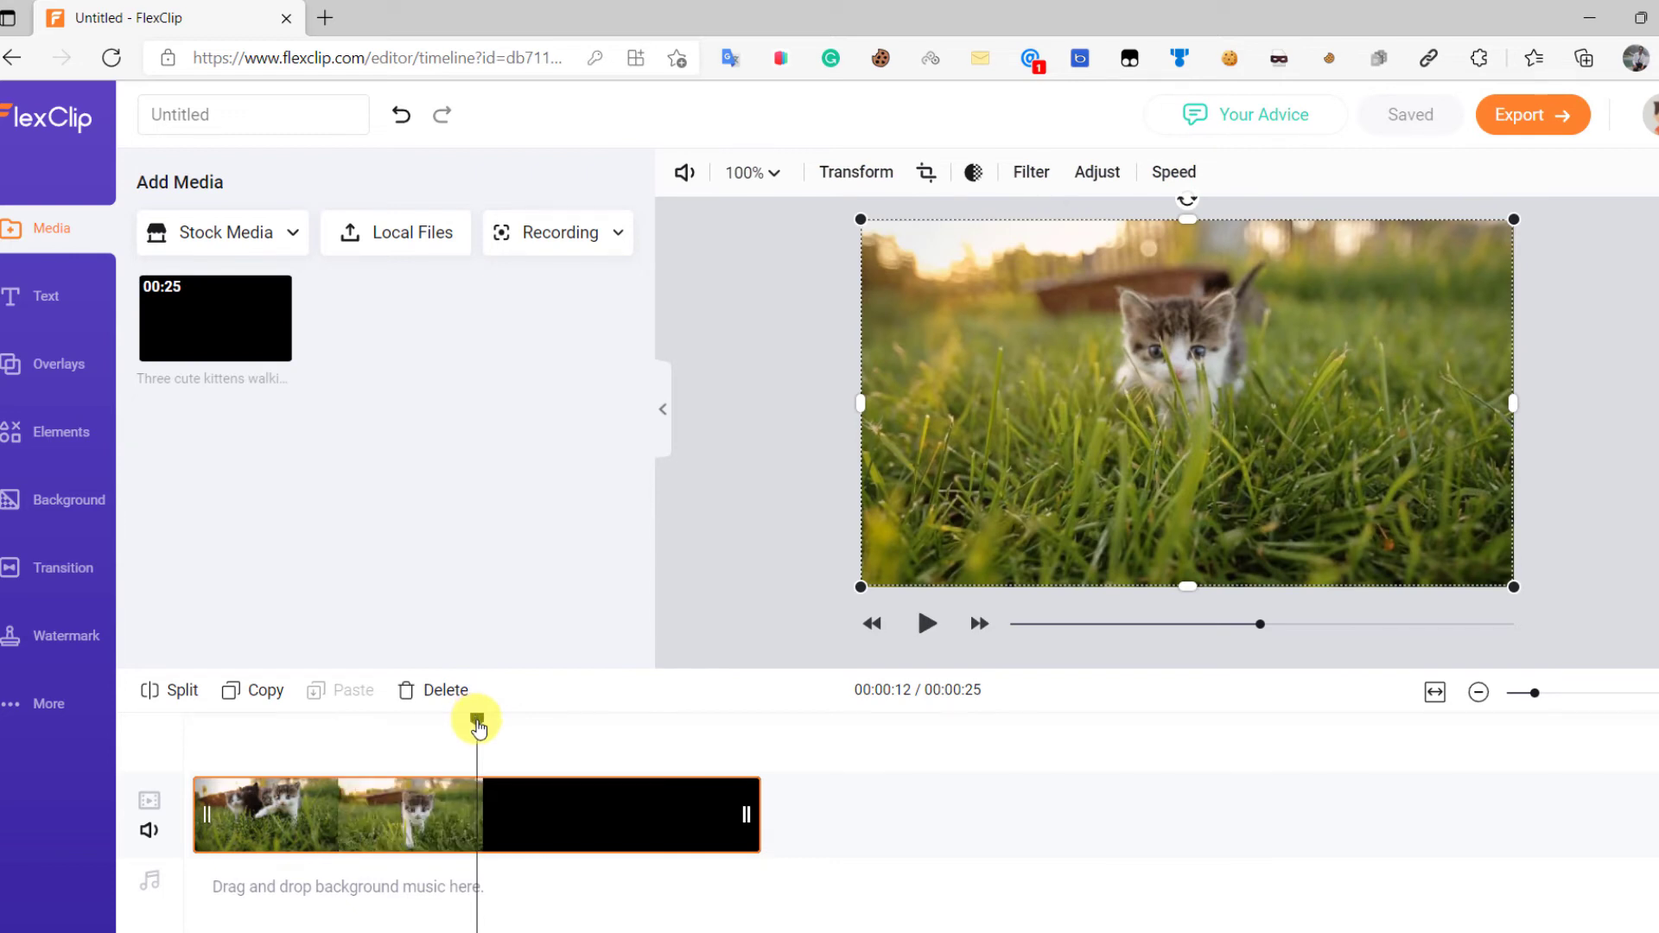
left_click_drag(478, 724, 190, 724)
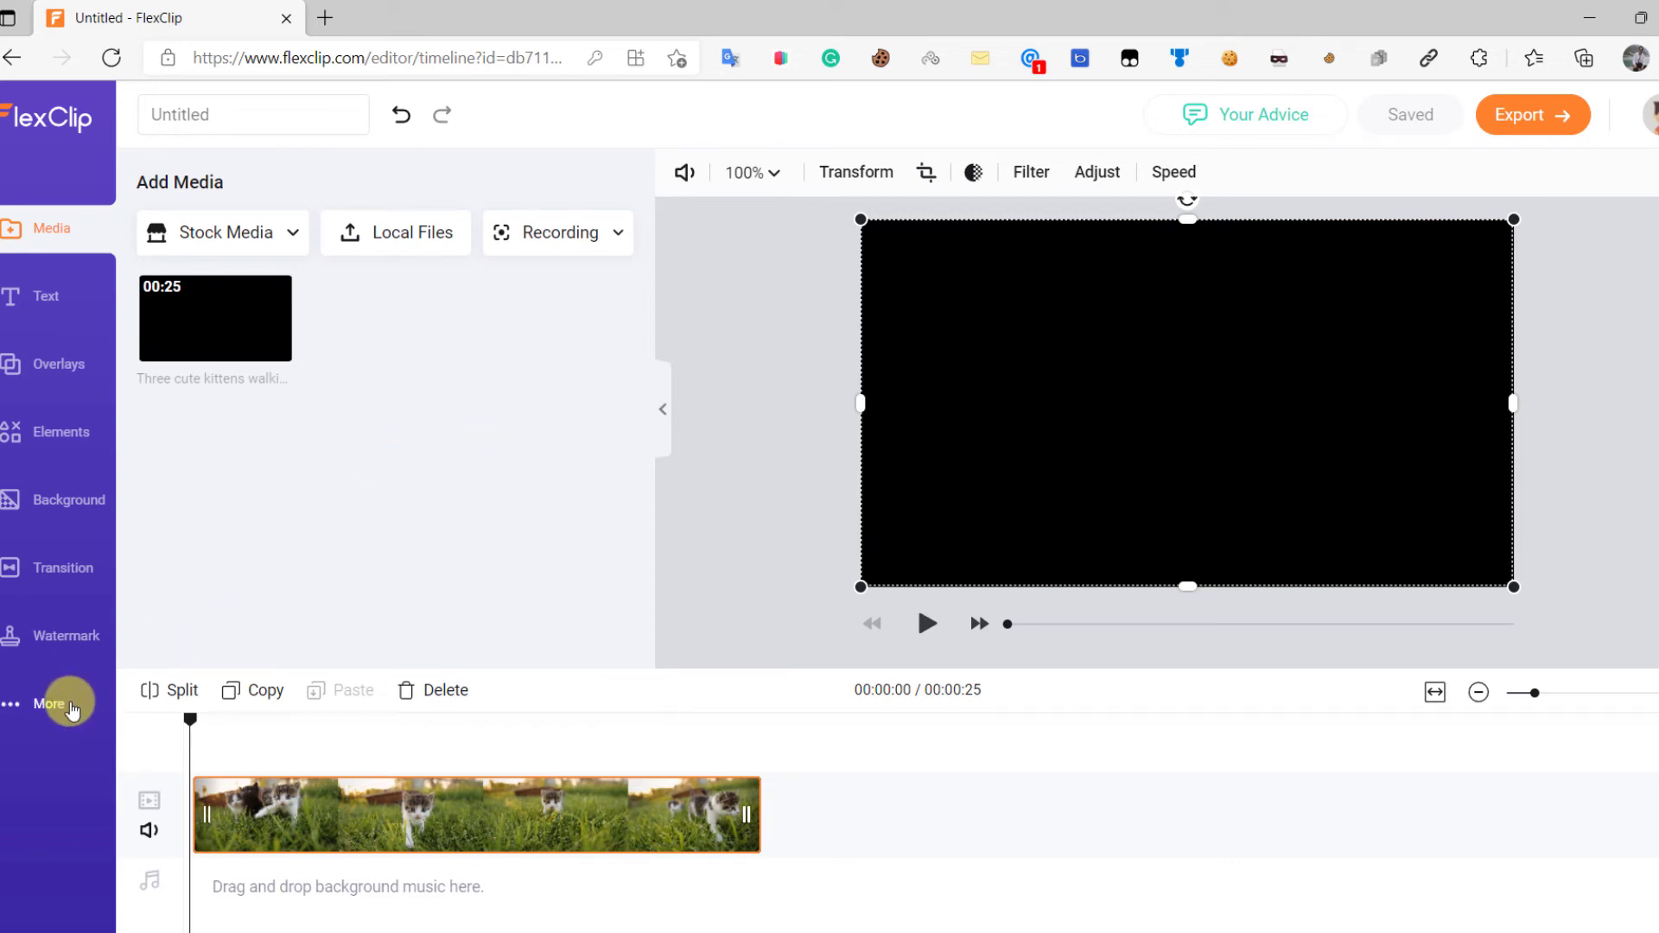
left_click(70, 708)
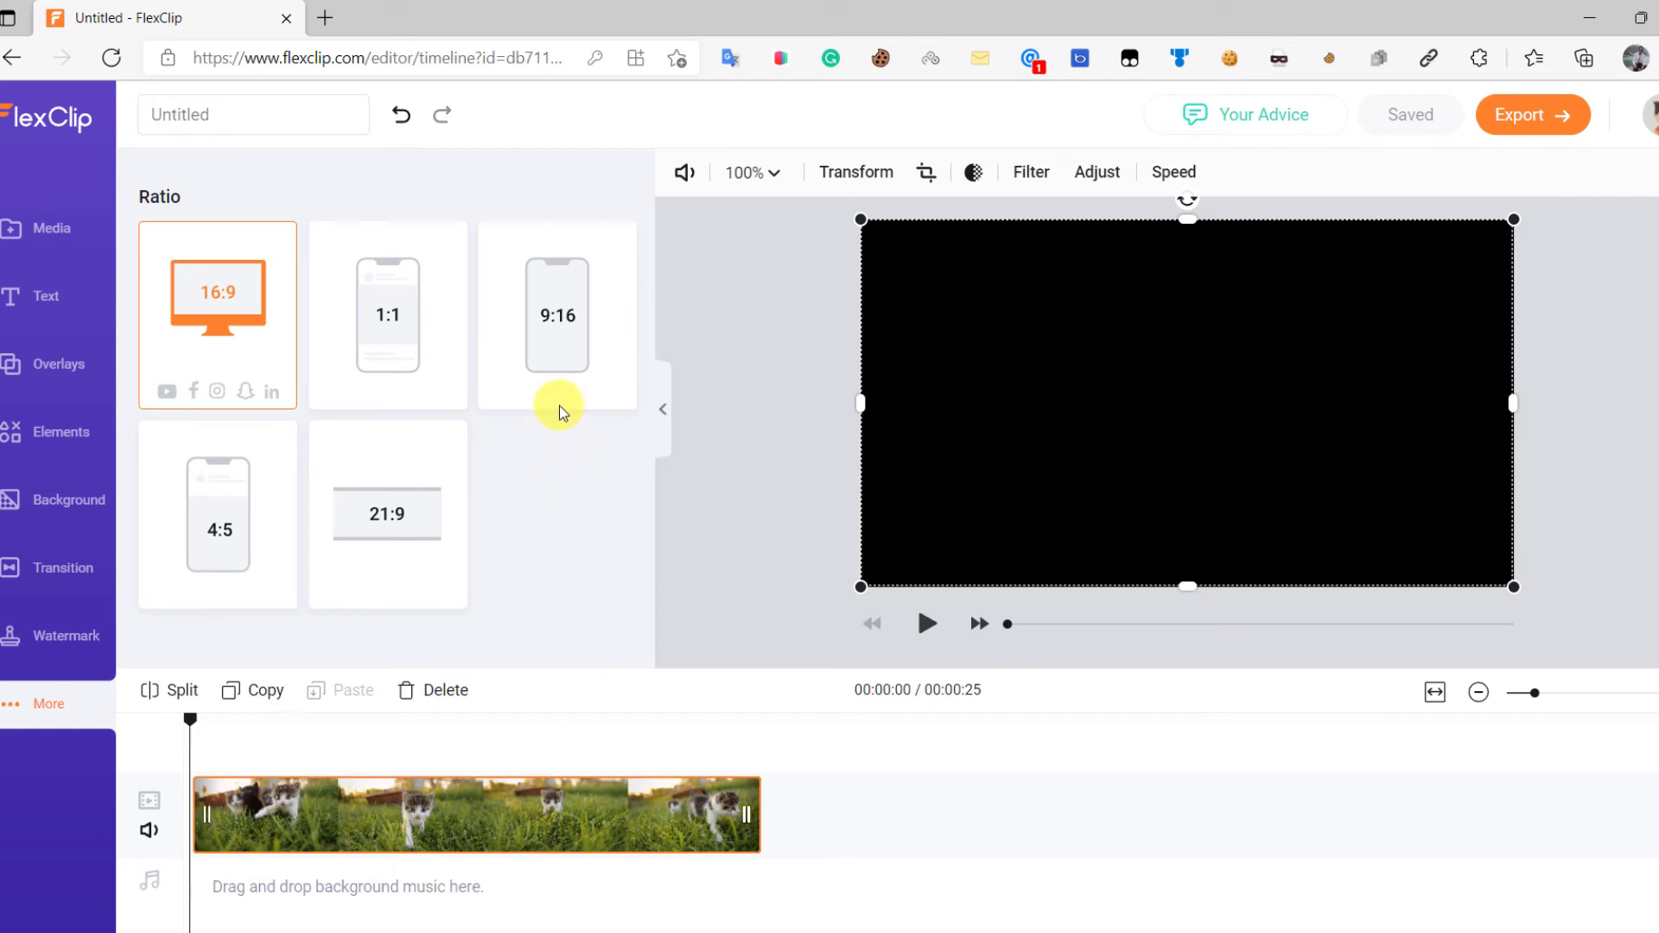
Set the canvas to 9:16, slightly resize and shift the video left, then open Export.
left_click(552, 307)
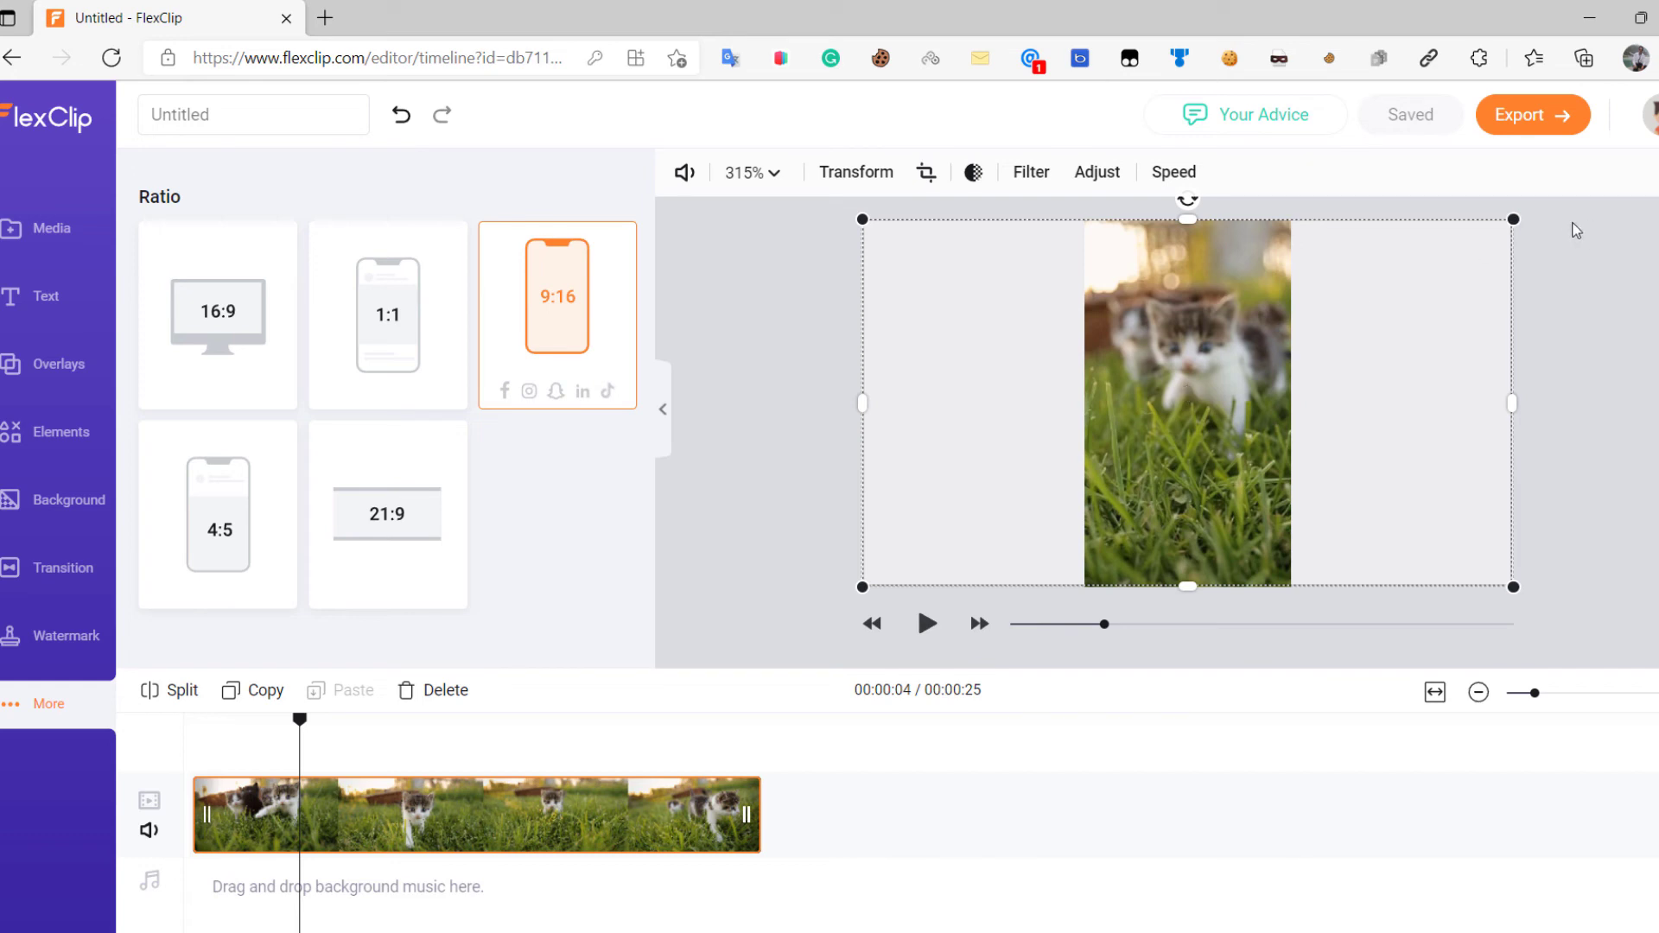
left_click_drag(1513, 214, 1499, 217)
mouse_move(1215, 464)
left_mouse_down()
mouse_move(1180, 461)
mouse_move(1199, 460)
left_mouse_up()
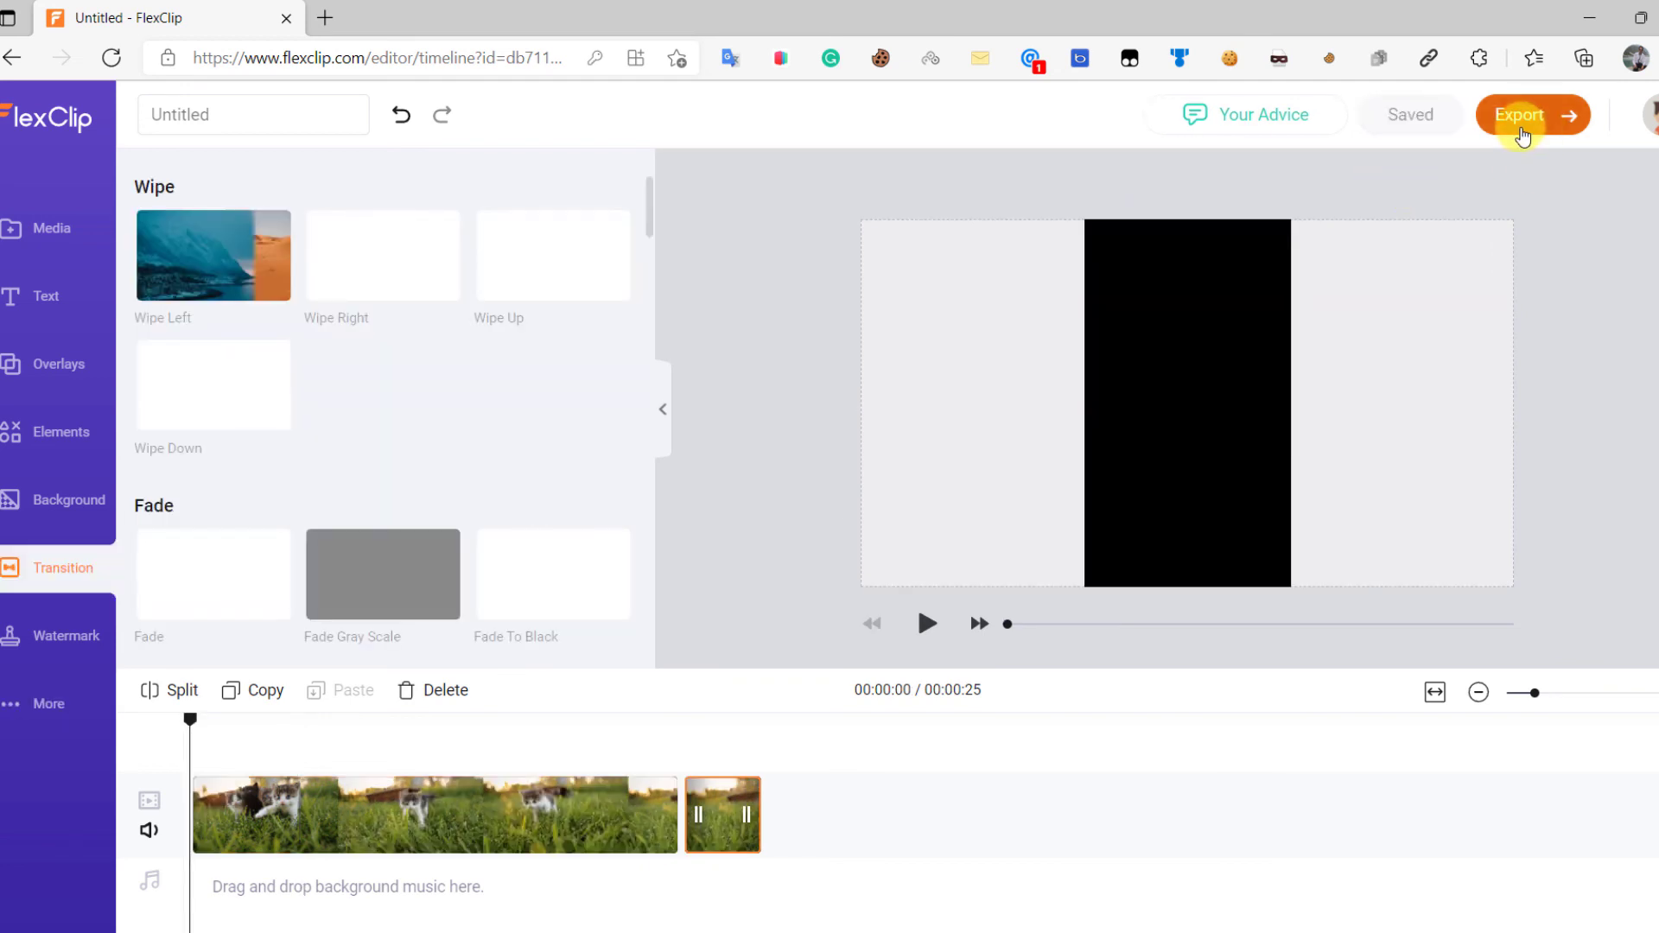
left_click(1533, 114)
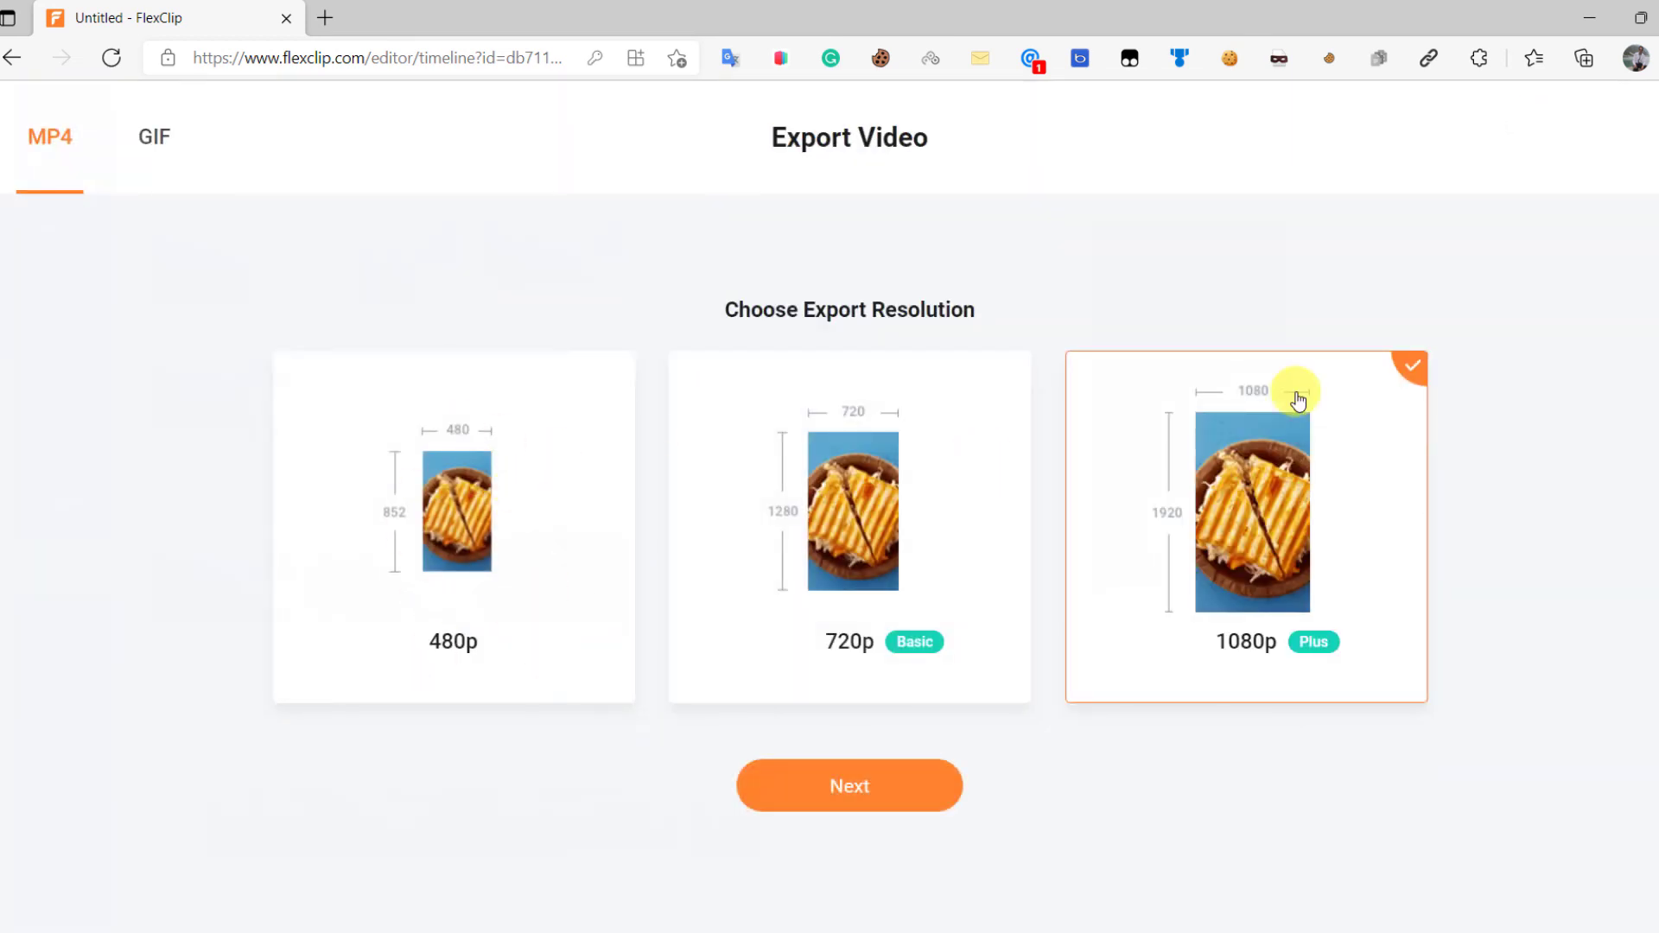
Export the 1080p video named 'cats' with a creator name entered.
left_click(903, 798)
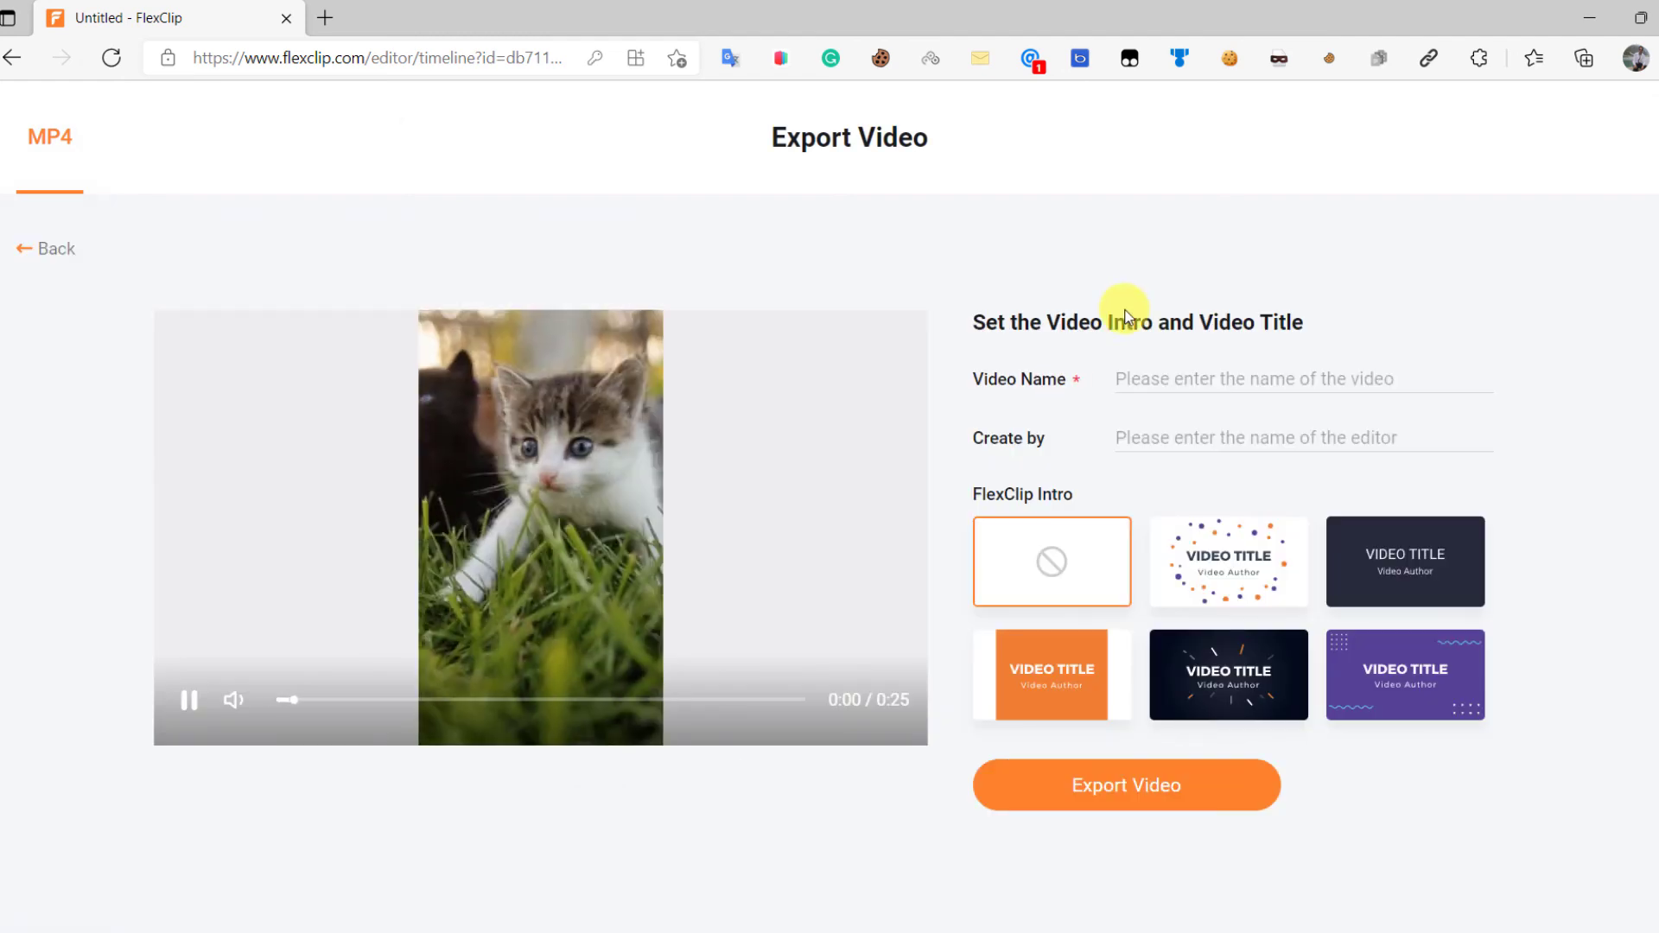
left_click(1149, 377)
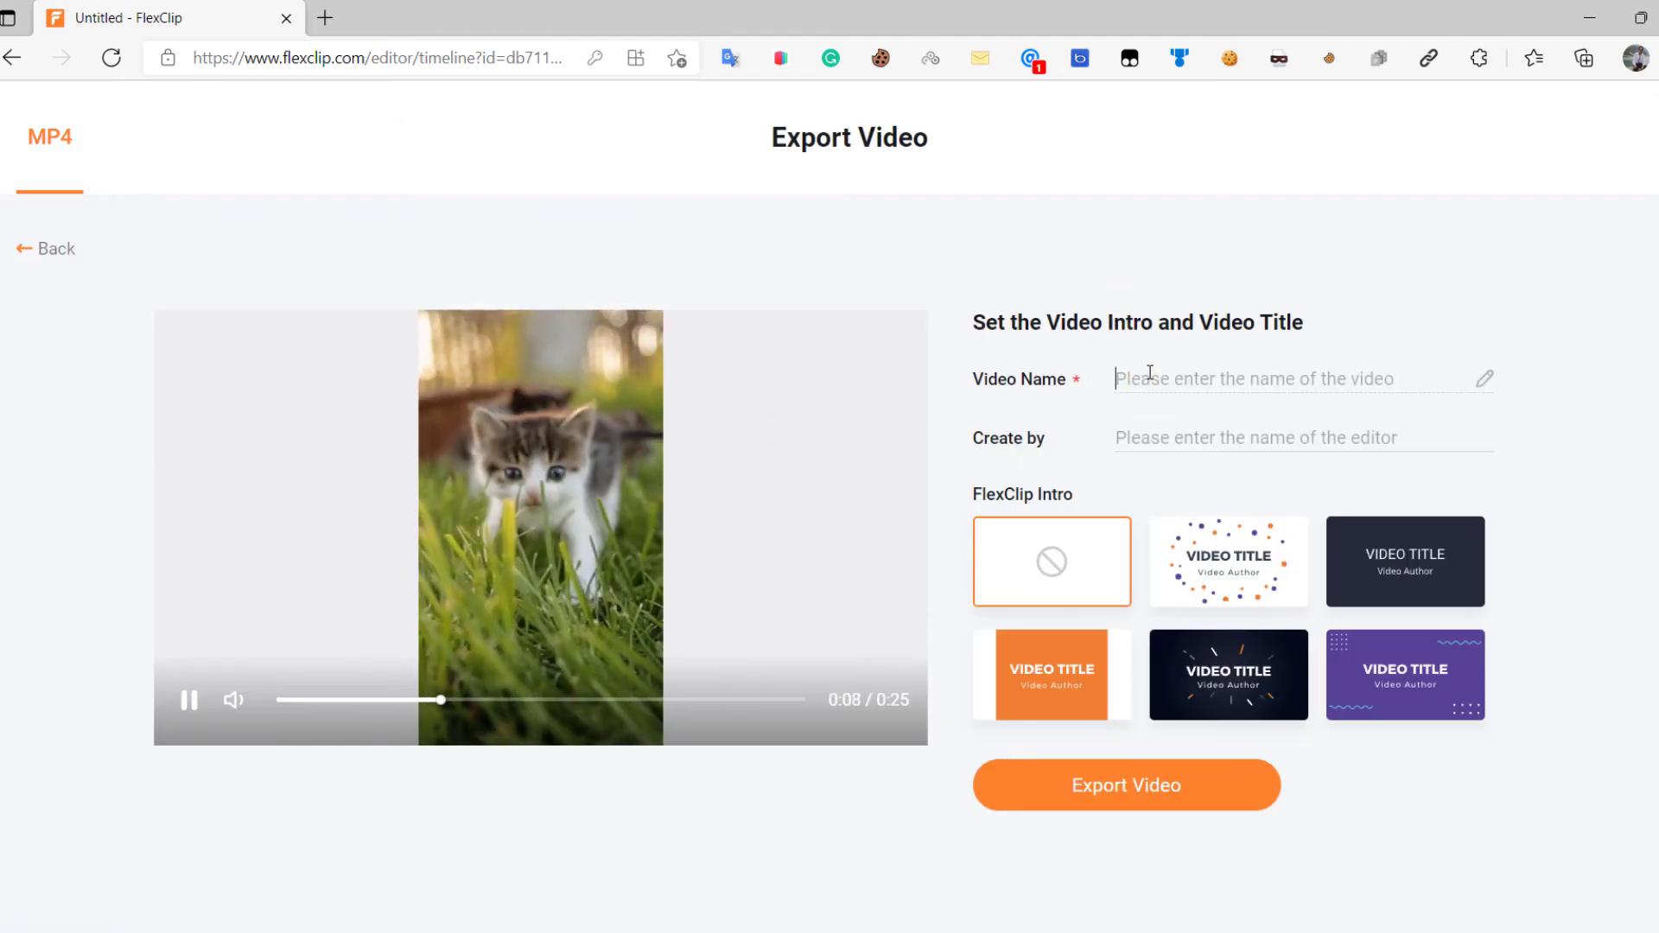
type("cats")
left_click(1145, 436)
type("po")
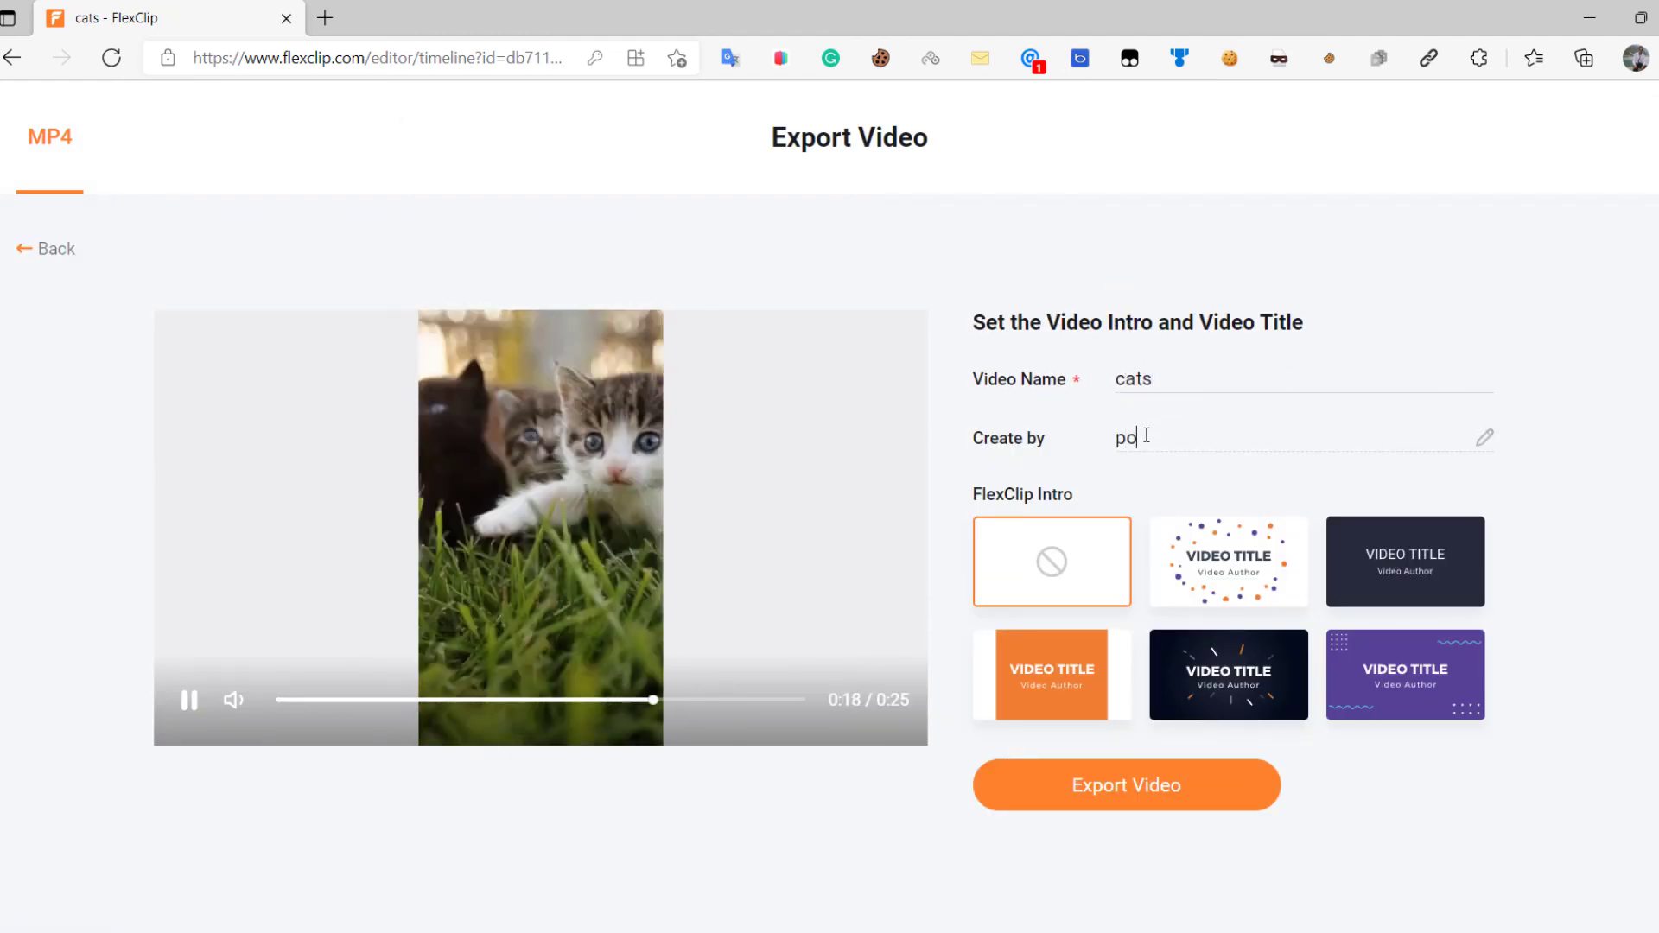
type("rtrait editz")
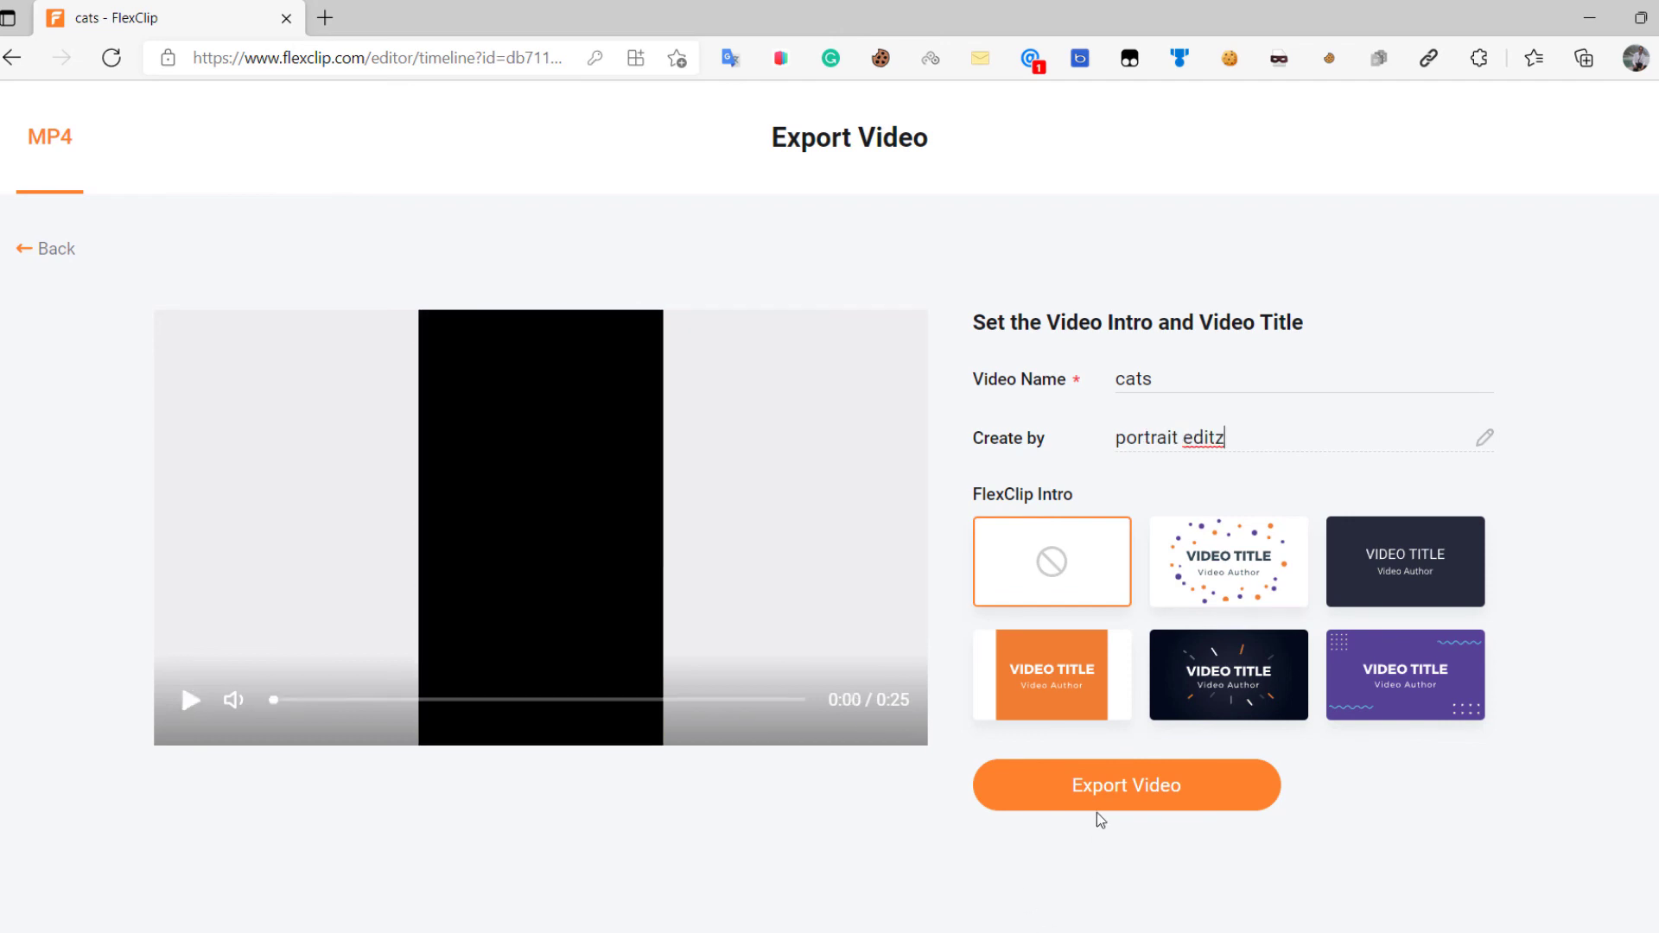
left_click(1114, 799)
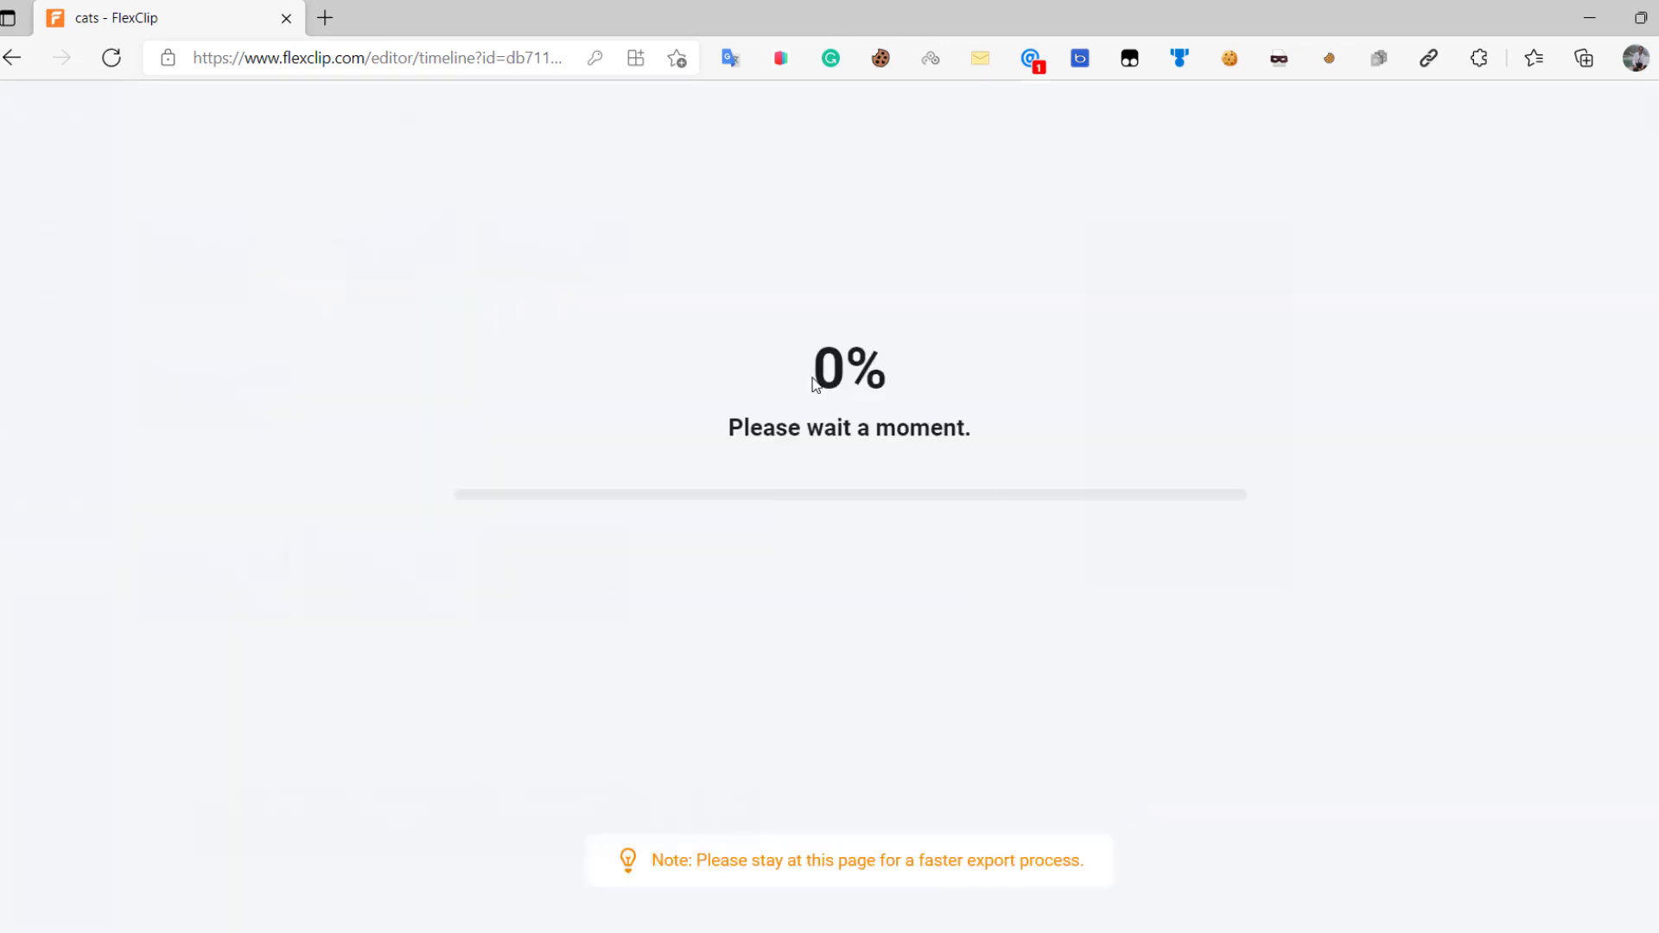